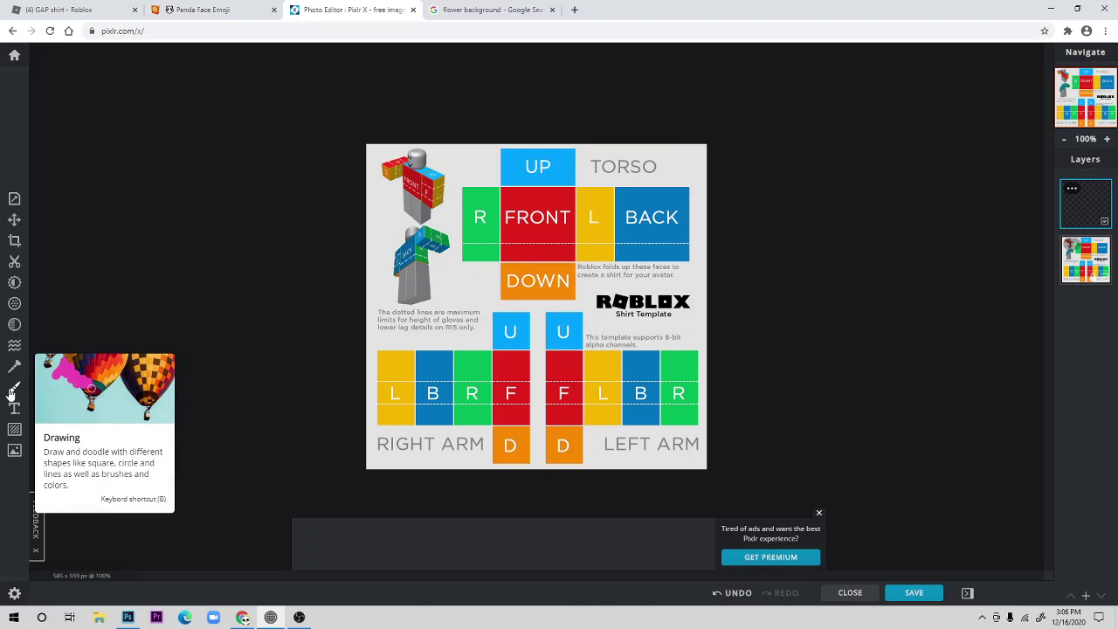
pyautogui.click(10, 394)
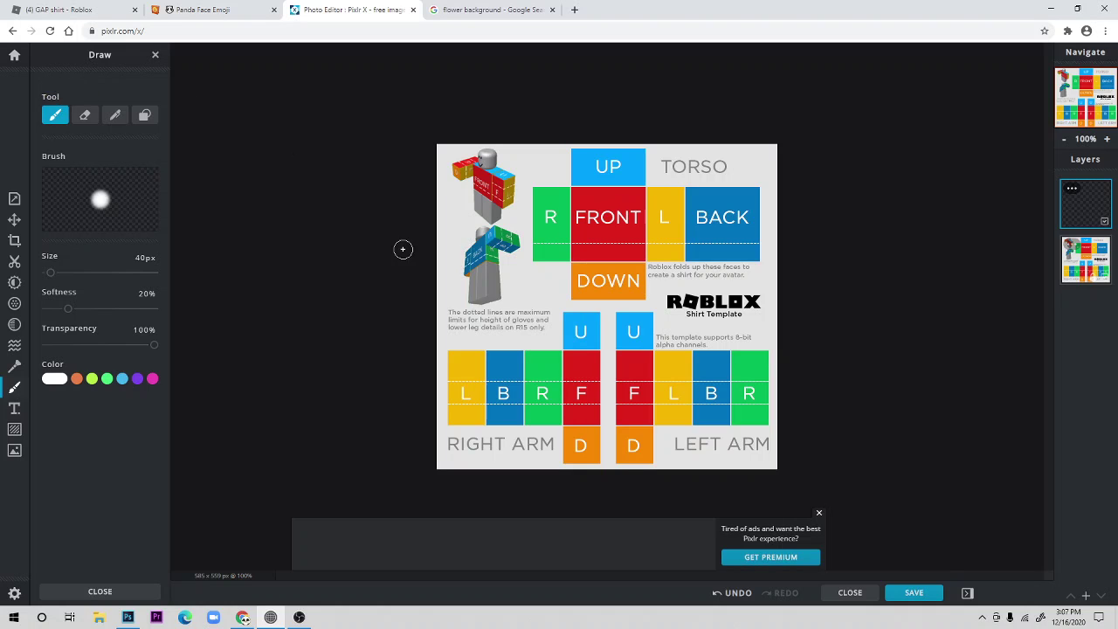
pyautogui.moveTo(606, 217)
pyautogui.mouseDown()
pyautogui.moveTo(647, 235)
pyautogui.moveTo(515, 362)
pyautogui.moveTo(623, 280)
pyautogui.moveTo(712, 323)
pyautogui.mouseUp()
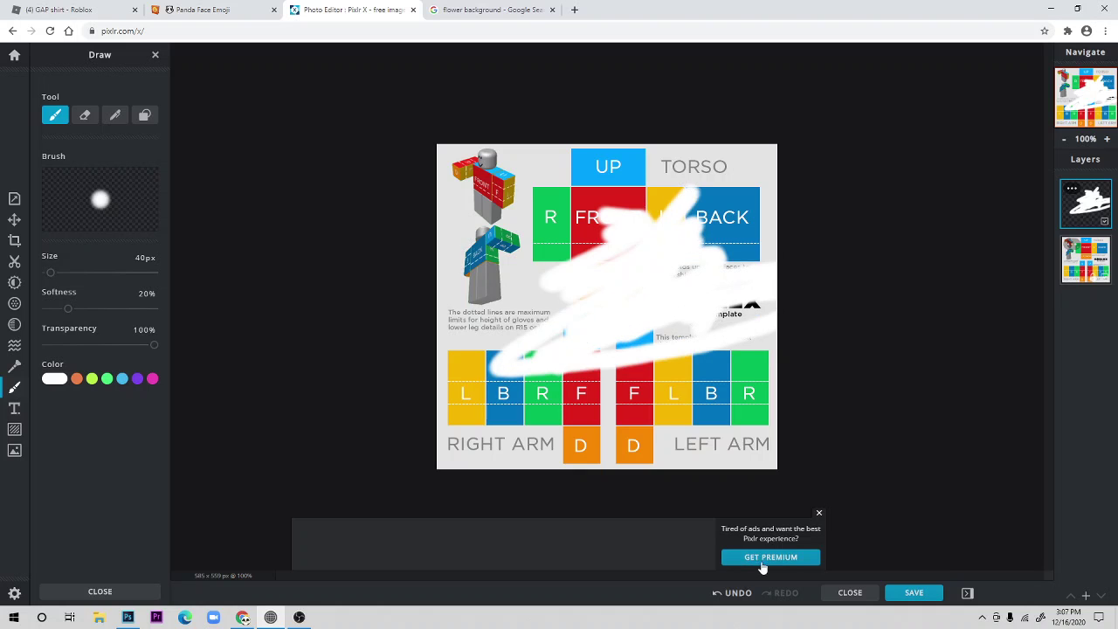
pyautogui.click(734, 593)
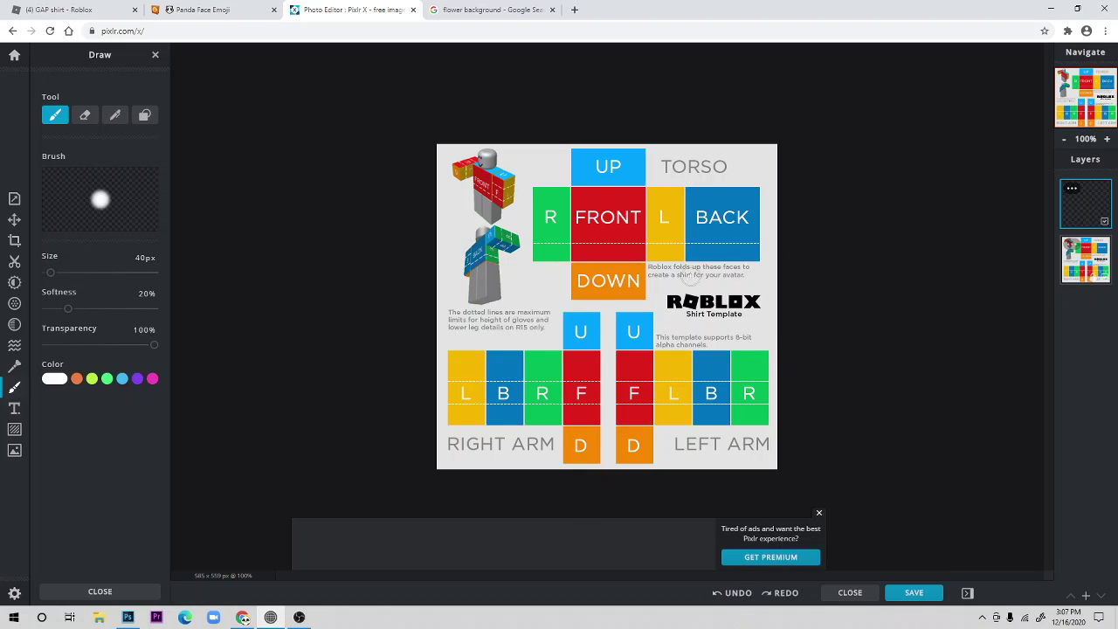
pyautogui.moveTo(568, 290)
pyautogui.mouseDown()
pyautogui.moveTo(583, 280)
pyautogui.moveTo(576, 325)
pyautogui.moveTo(646, 307)
pyautogui.moveTo(576, 327)
pyautogui.moveTo(568, 345)
pyautogui.moveTo(716, 367)
pyautogui.mouseUp()
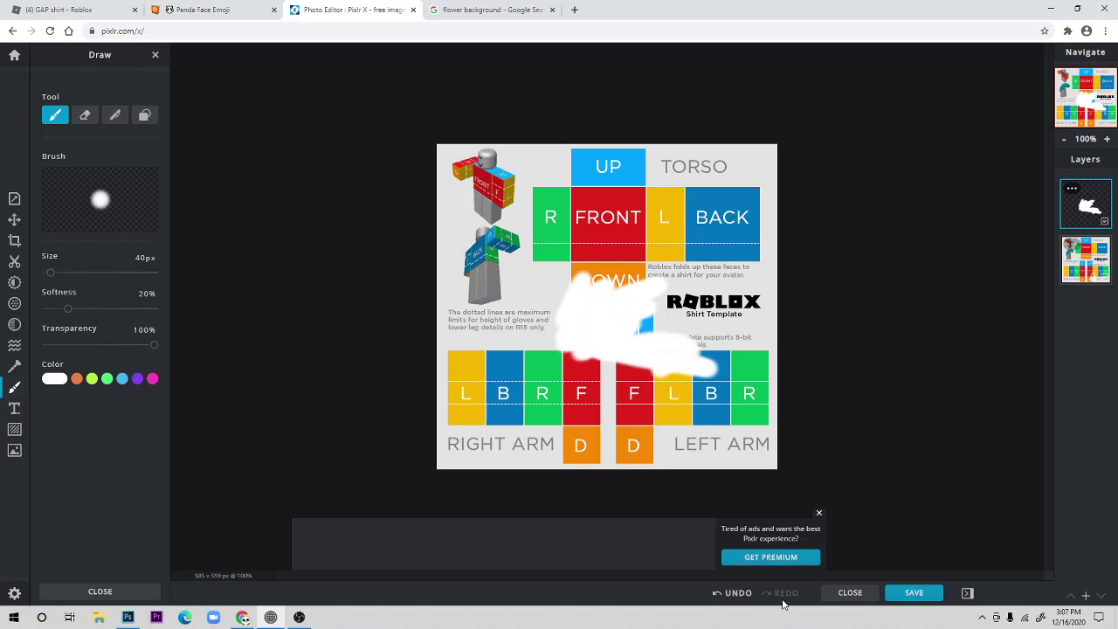
pyautogui.click(734, 593)
pyautogui.click(86, 116)
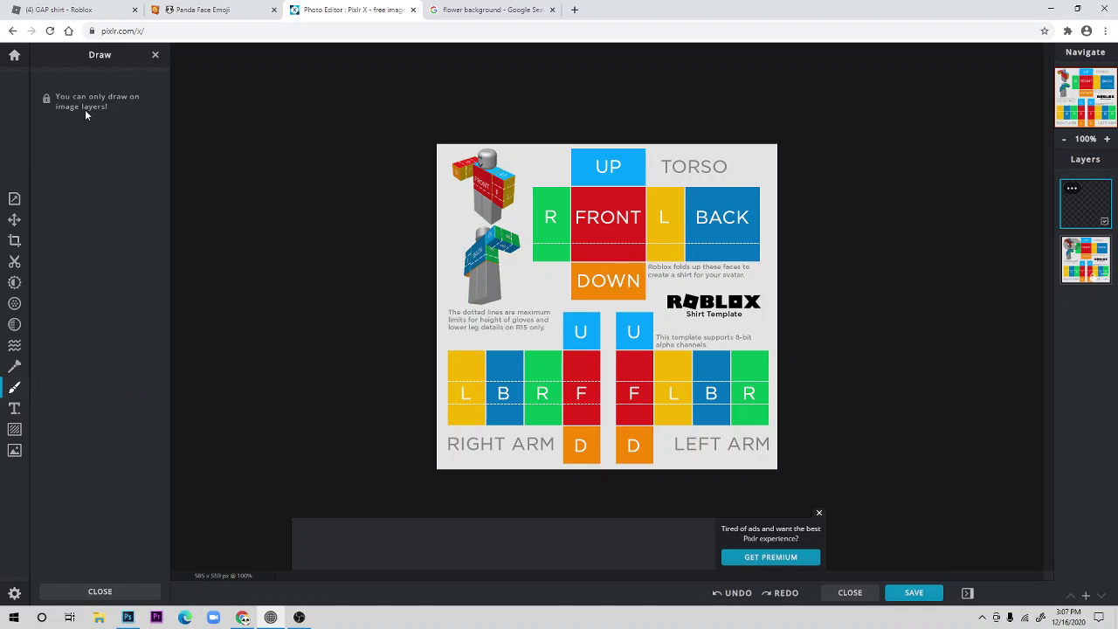
pyautogui.click(14, 389)
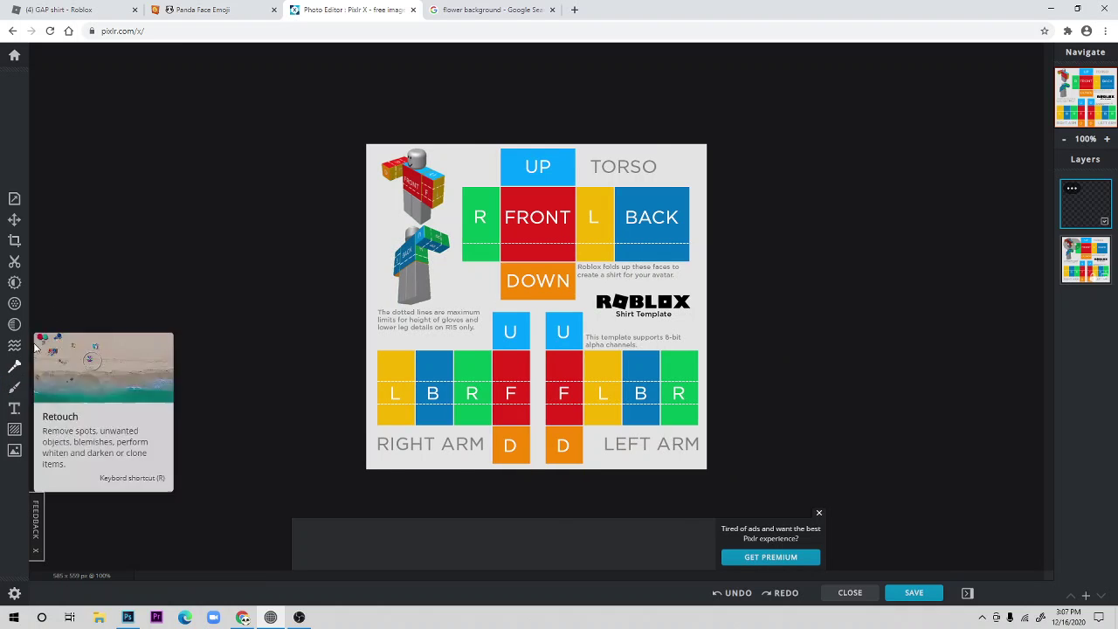
# Step: Set up a filled rectangle shape in purple #9C6AFF and try it across the torso row, undoing the trial rectangle
pyautogui.click(13, 390)
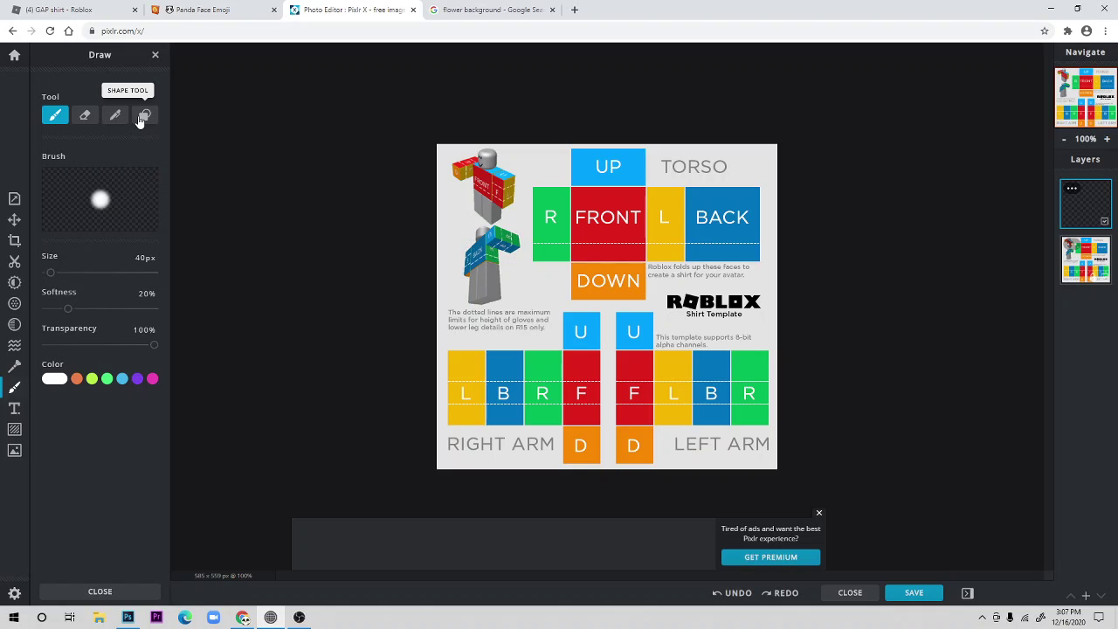
pyautogui.click(143, 118)
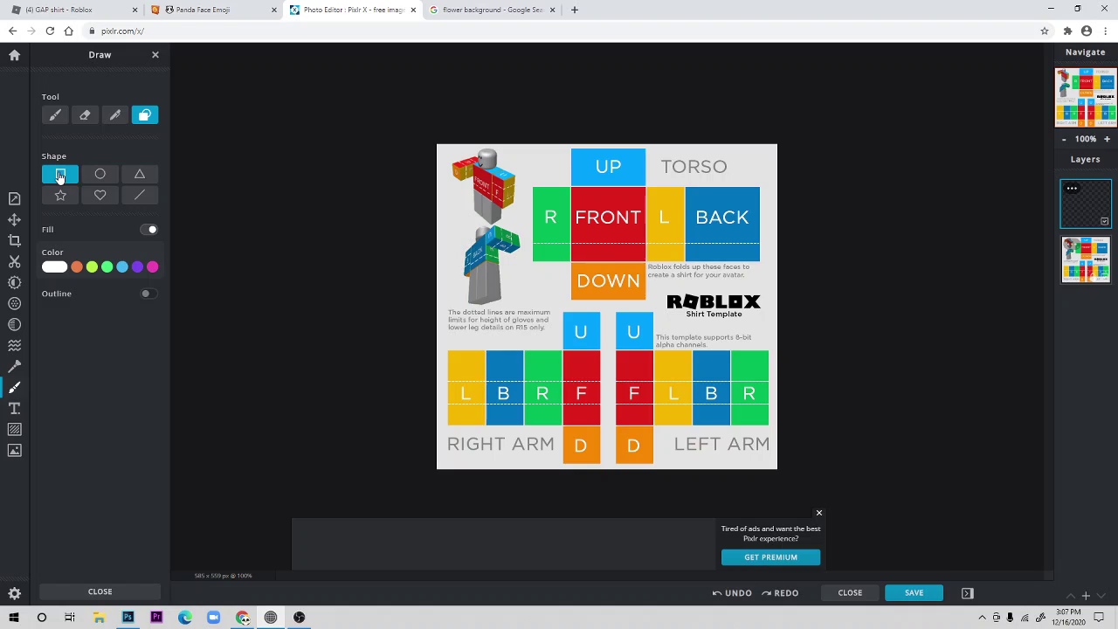
pyautogui.click(104, 270)
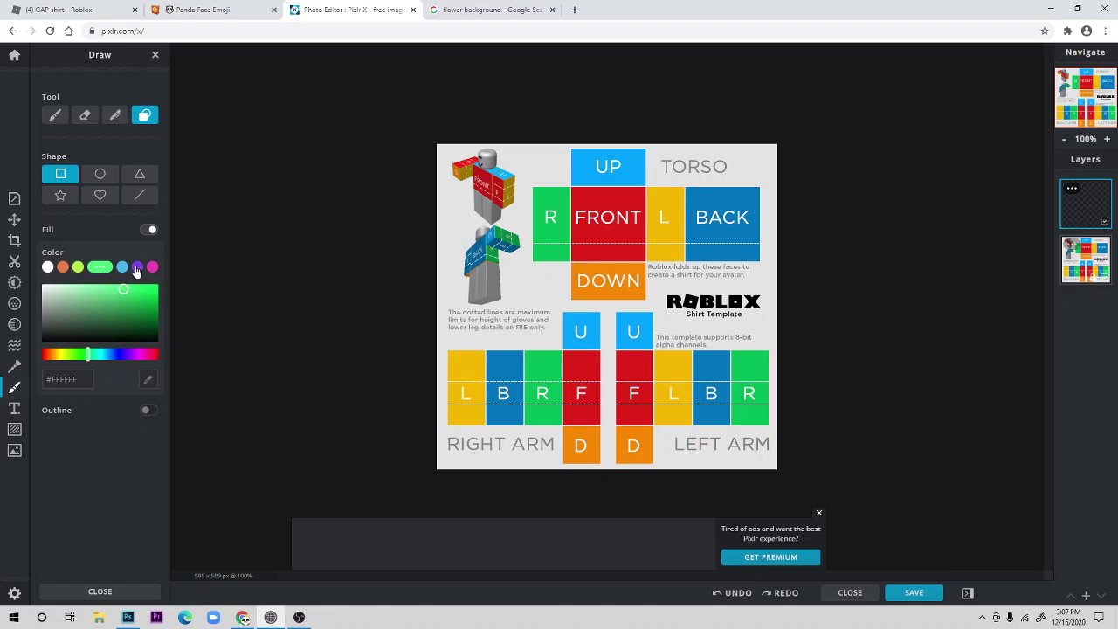
pyautogui.click(135, 273)
pyautogui.moveTo(125, 289); pyautogui.dragTo(110, 277)
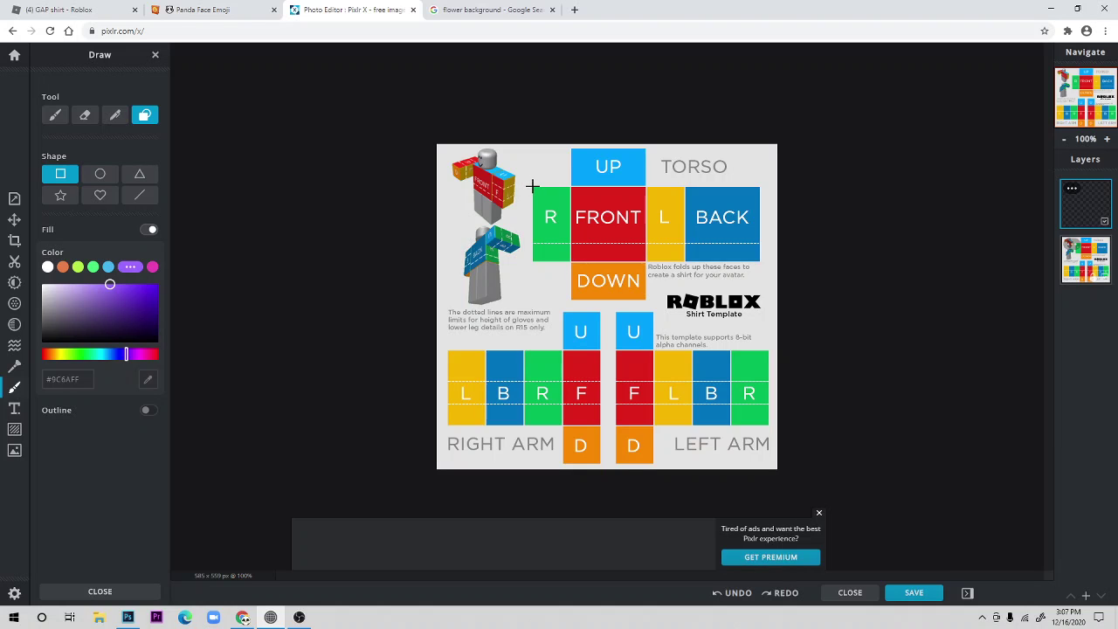
pyautogui.moveTo(533, 186); pyautogui.dragTo(761, 239)
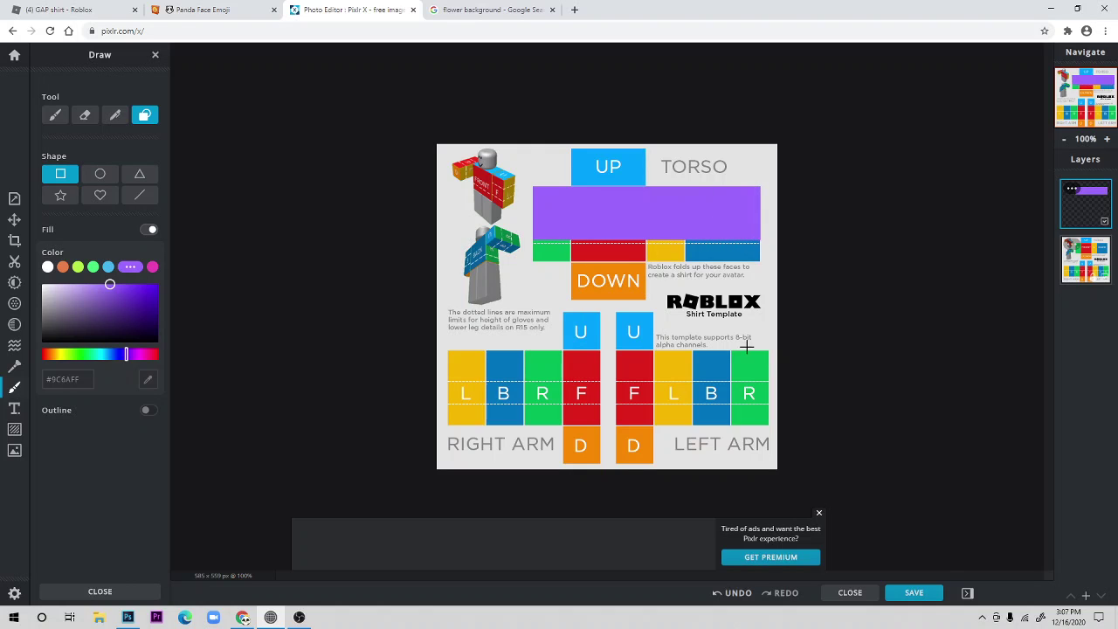
pyautogui.click(739, 593)
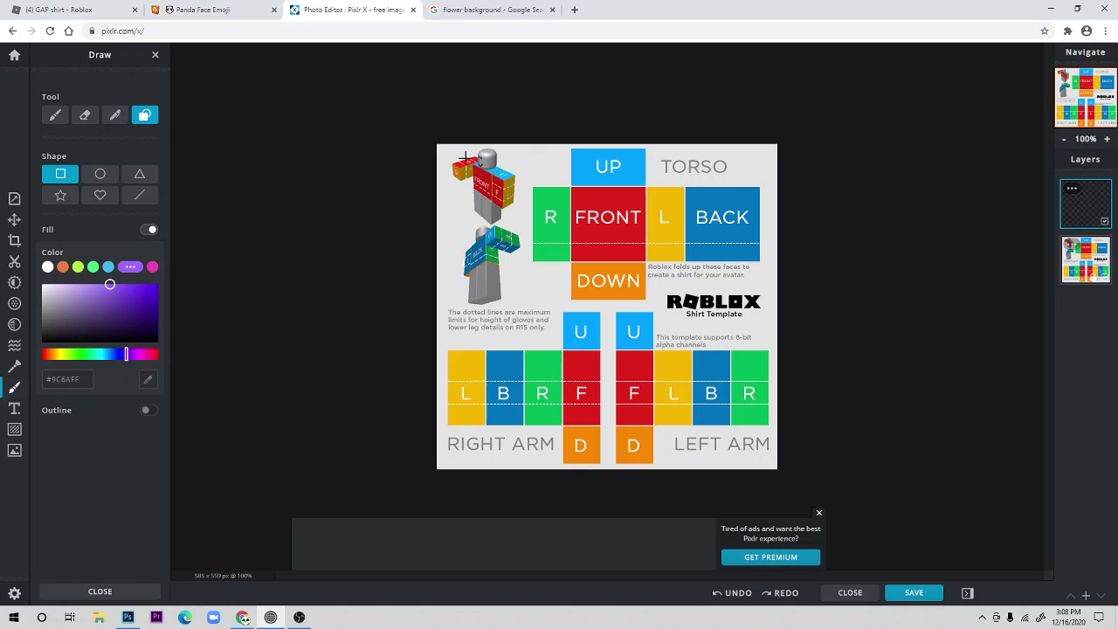
# Step: Check the GAP shirt page on Roblox and close the flower background search page
pyautogui.click(72, 11)
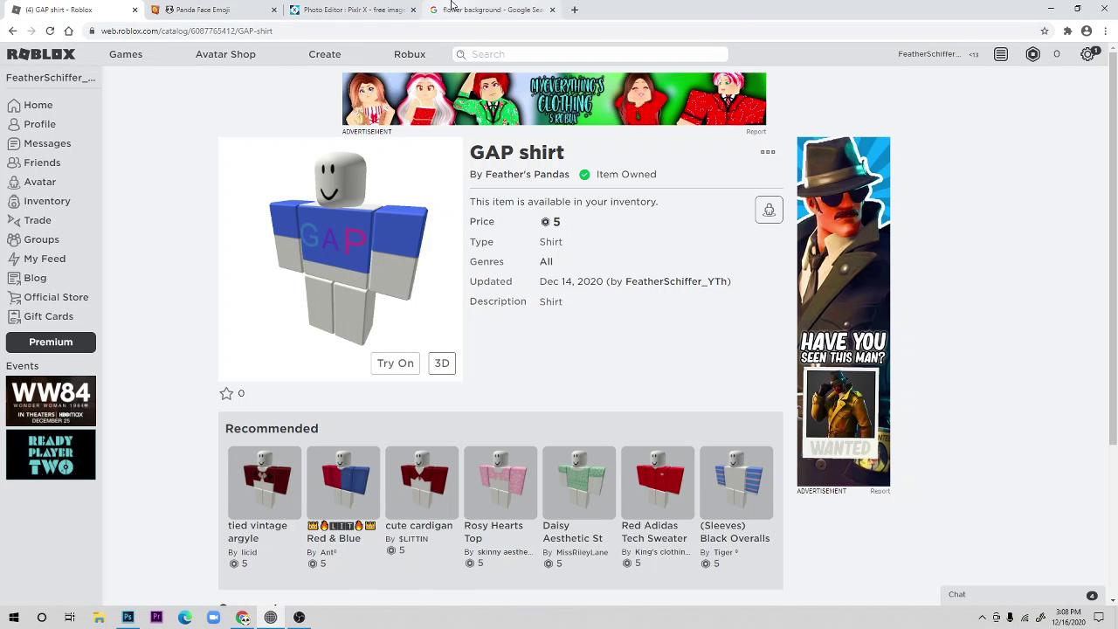
pyautogui.click(489, 9)
pyautogui.click(306, 7)
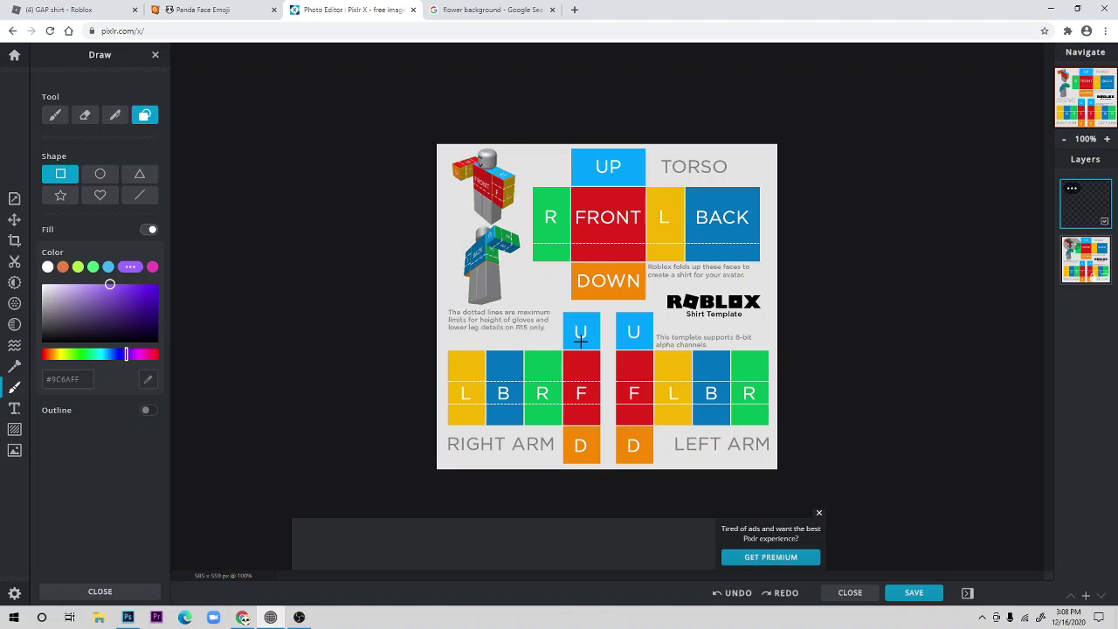
pyautogui.click(552, 9)
pyautogui.moveTo(531, 186); pyautogui.dragTo(762, 242)
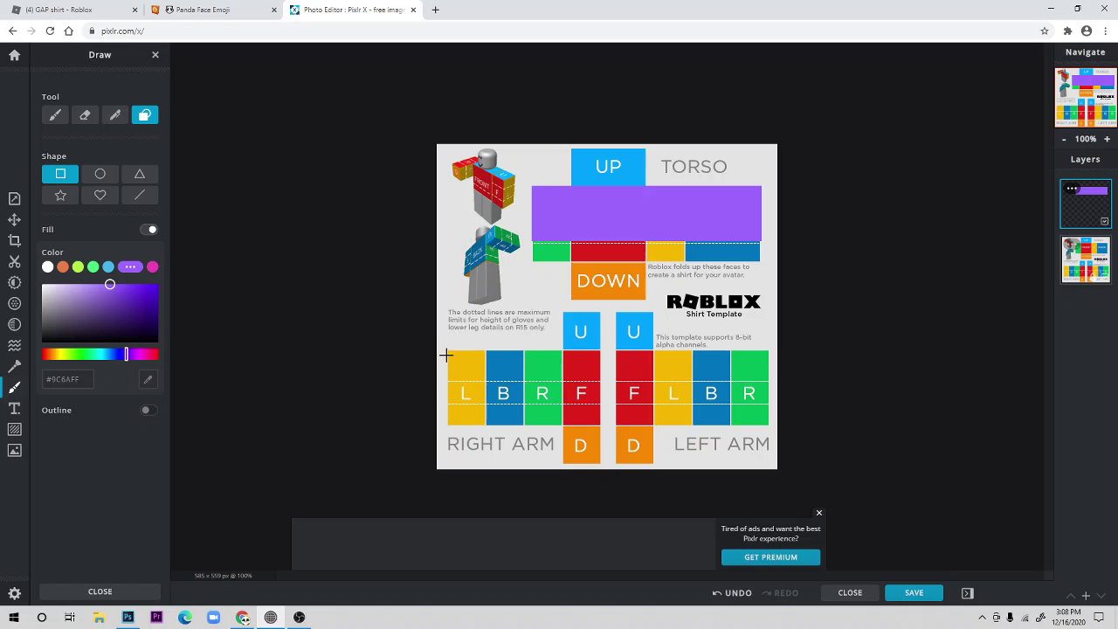
pyautogui.moveTo(446, 349); pyautogui.dragTo(769, 383)
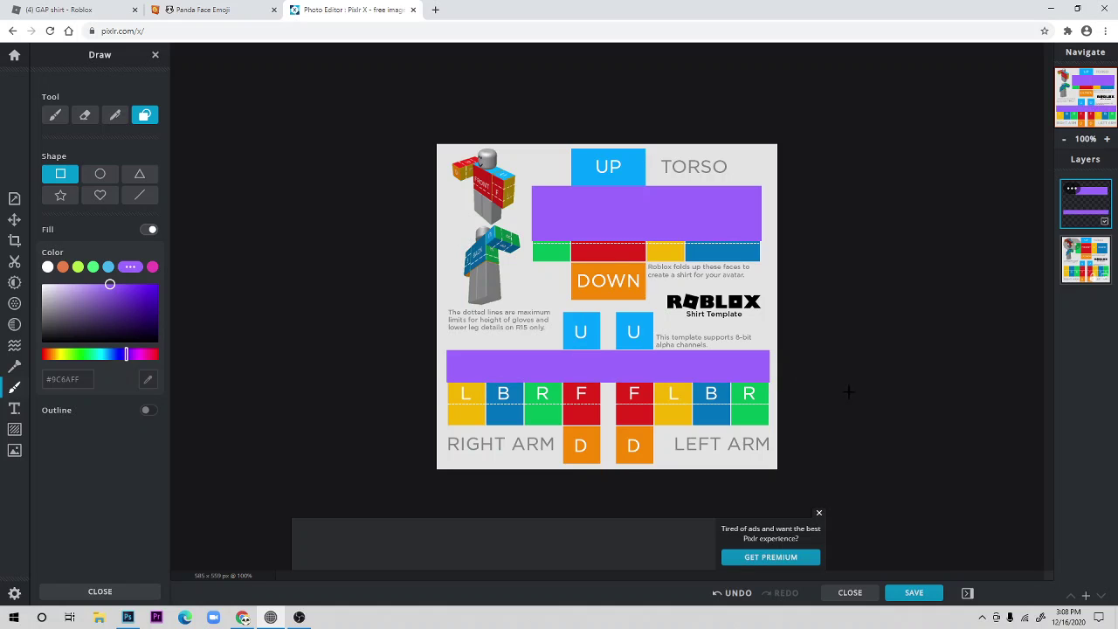
pyautogui.click(734, 592)
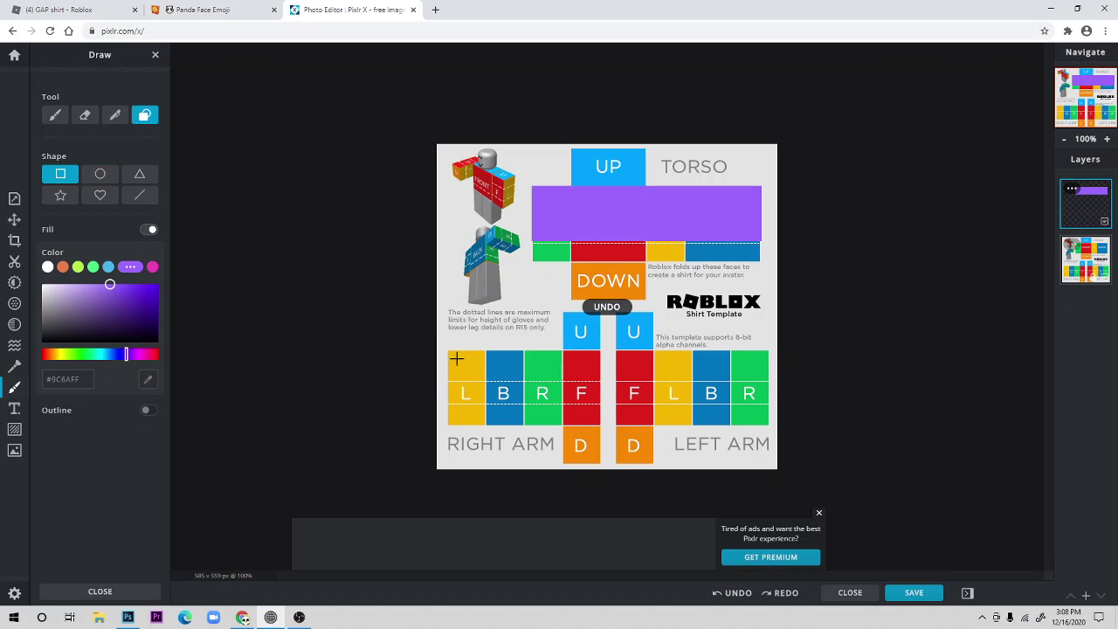
pyautogui.moveTo(447, 349); pyautogui.dragTo(769, 396)
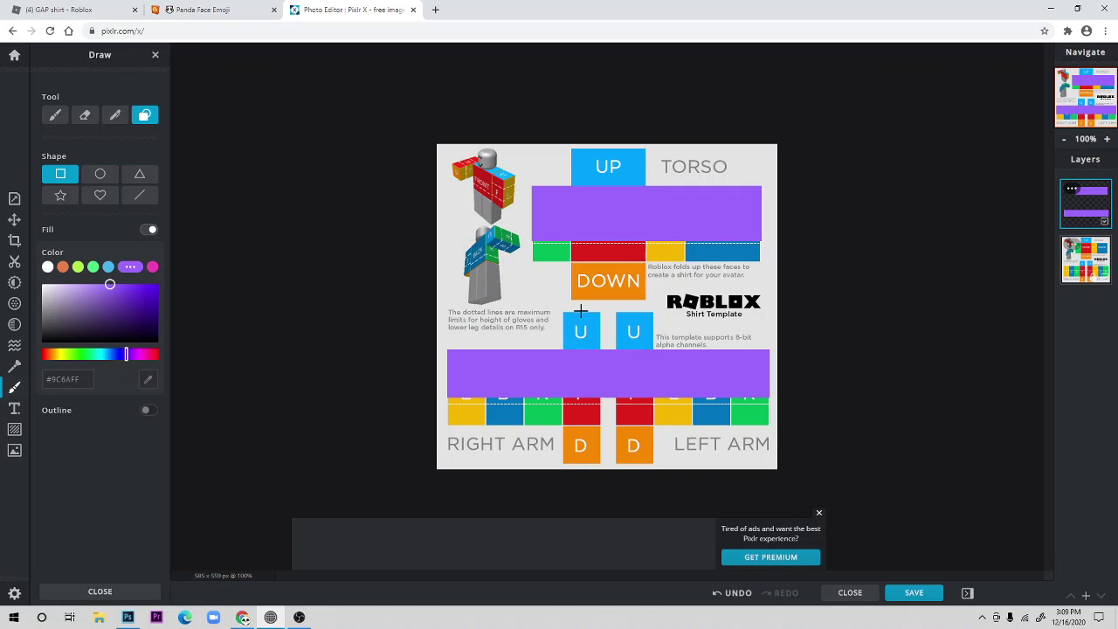
pyautogui.click(739, 594)
pyautogui.click(738, 593)
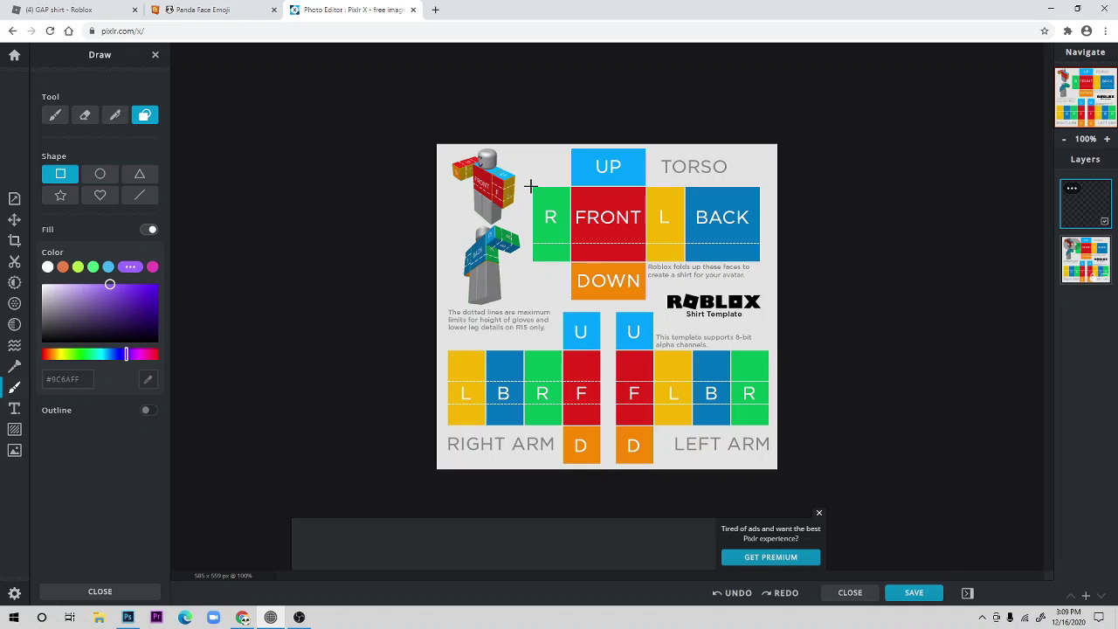
# Step: Cover the torso row from R to BACK and both arm rows with purple rectangles reaching down to their lower dotted lines
pyautogui.moveTo(532, 186); pyautogui.dragTo(761, 242)
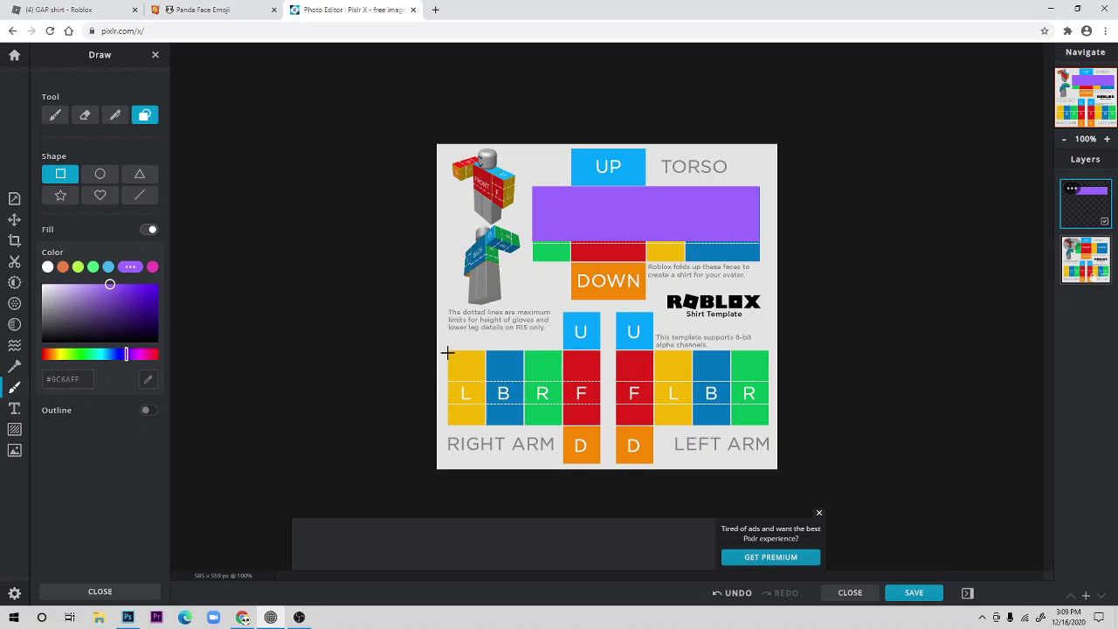
pyautogui.moveTo(447, 351); pyautogui.dragTo(769, 402)
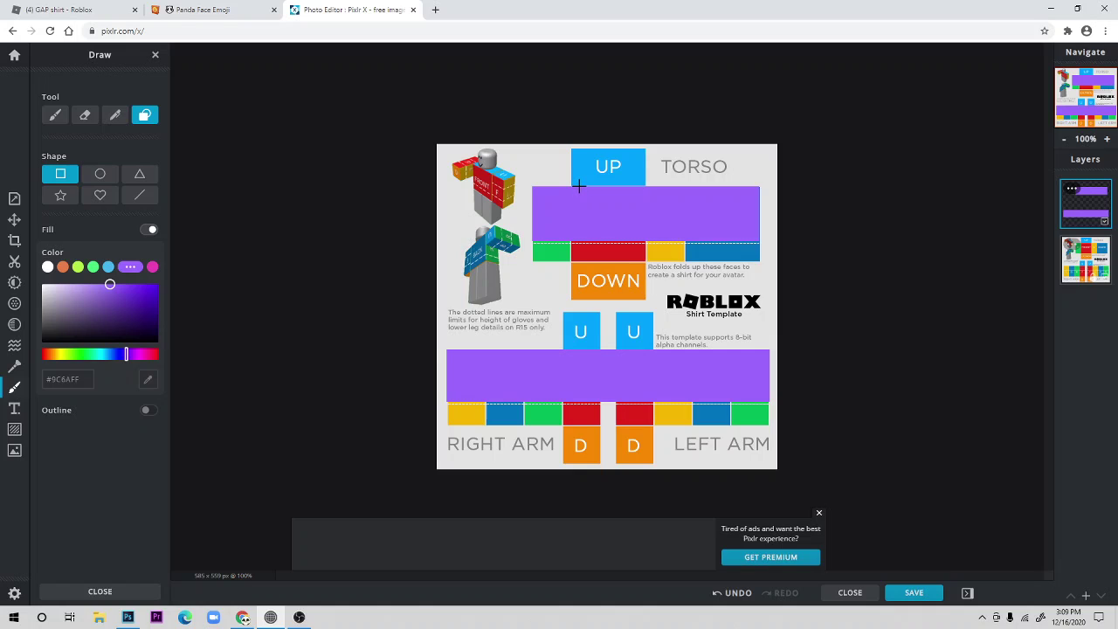
pyautogui.moveTo(578, 186); pyautogui.dragTo(591, 146)
pyautogui.moveTo(618, 186); pyautogui.dragTo(626, 133)
pyautogui.click(743, 594)
pyautogui.click(743, 594)
pyautogui.moveTo(568, 189); pyautogui.dragTo(648, 145)
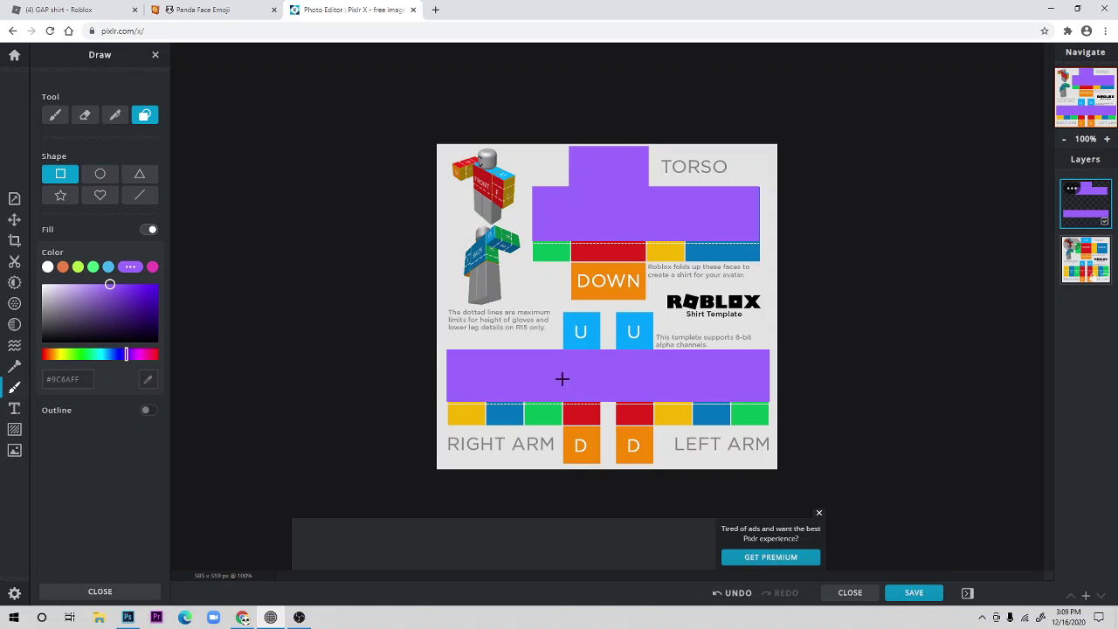
pyautogui.moveTo(561, 350)
pyautogui.mouseDown()
pyautogui.moveTo(586, 306)
pyautogui.moveTo(619, 297)
pyautogui.moveTo(657, 316)
pyautogui.moveTo(655, 308)
pyautogui.mouseUp()
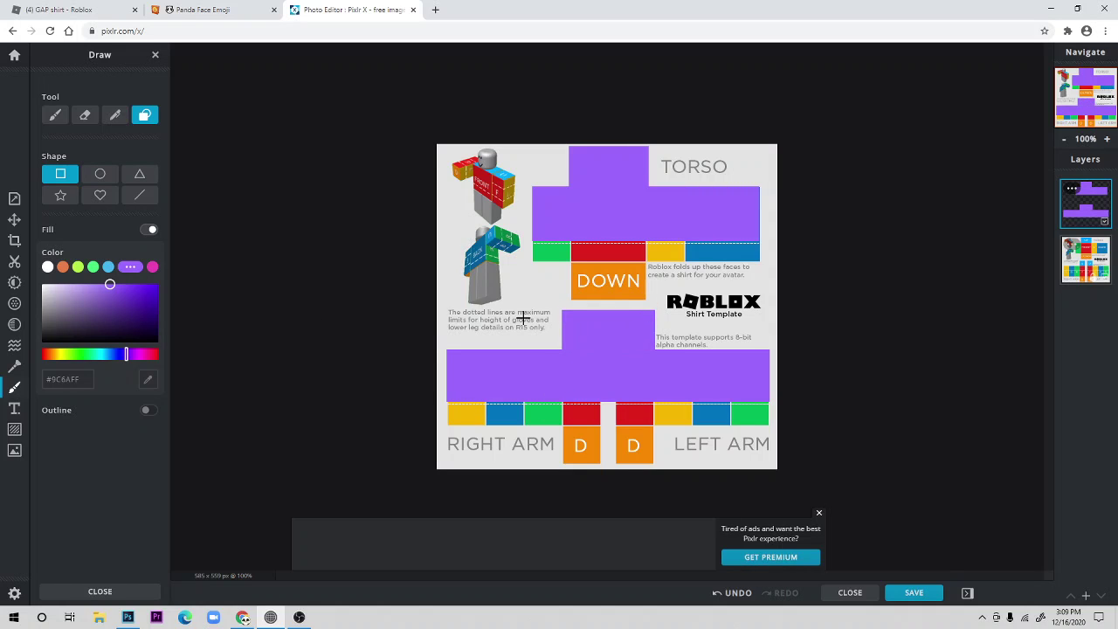
pyautogui.click(84, 119)
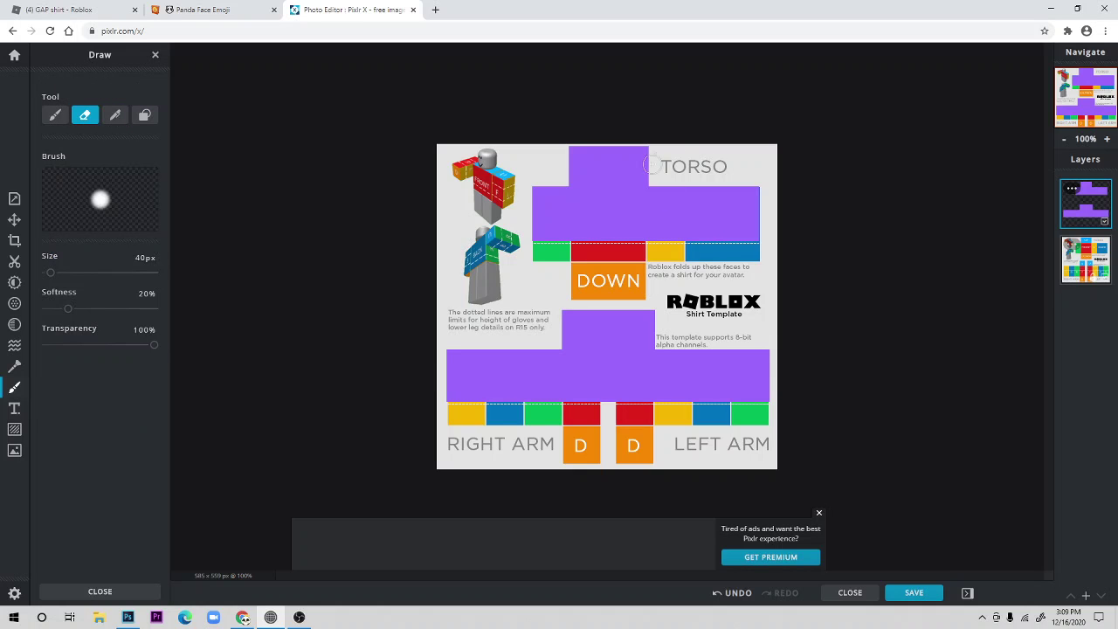
pyautogui.moveTo(609, 167); pyautogui.dragTo(607, 175)
pyautogui.click(738, 593)
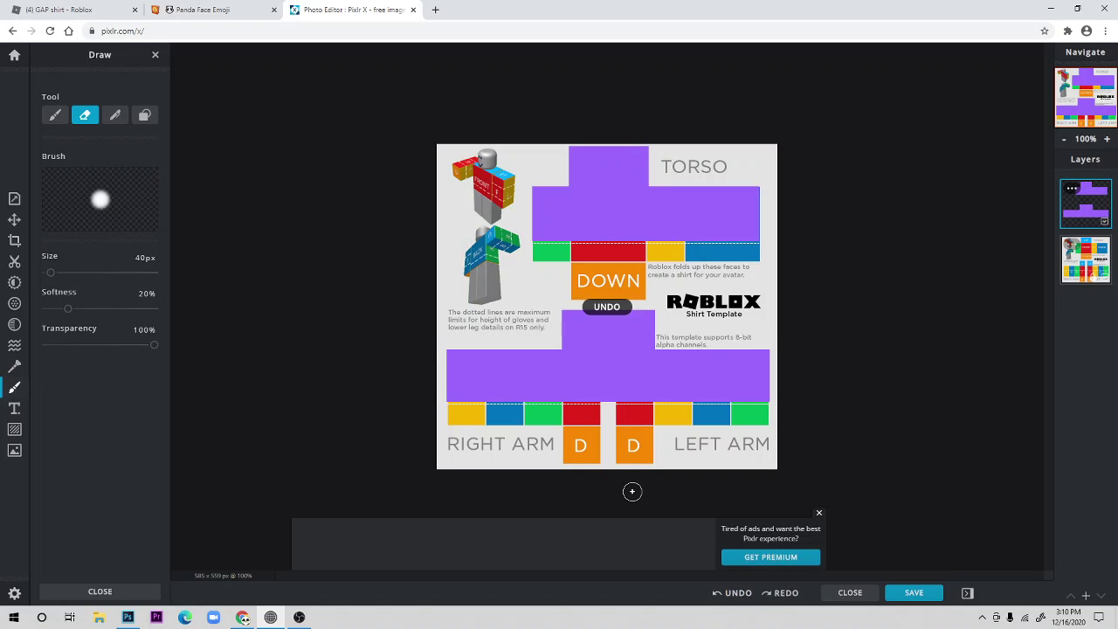
pyautogui.click(731, 595)
pyautogui.click(726, 594)
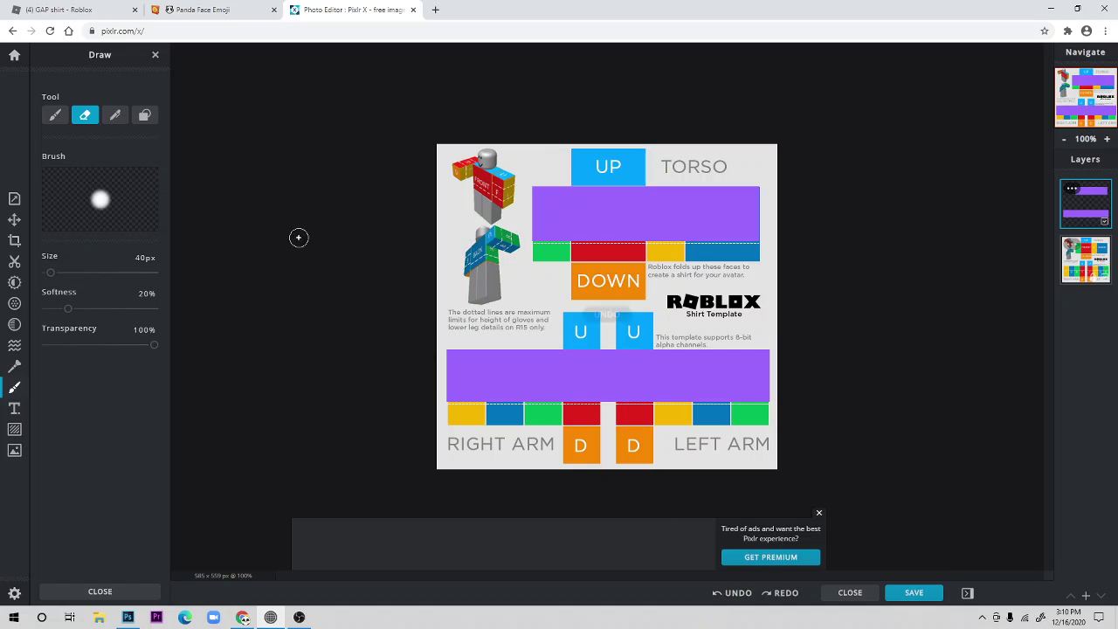
# Step: Draw two narrow rectangular straps in purple #A578FF over the torso's UP face, one on each side of its label
pyautogui.click(145, 114)
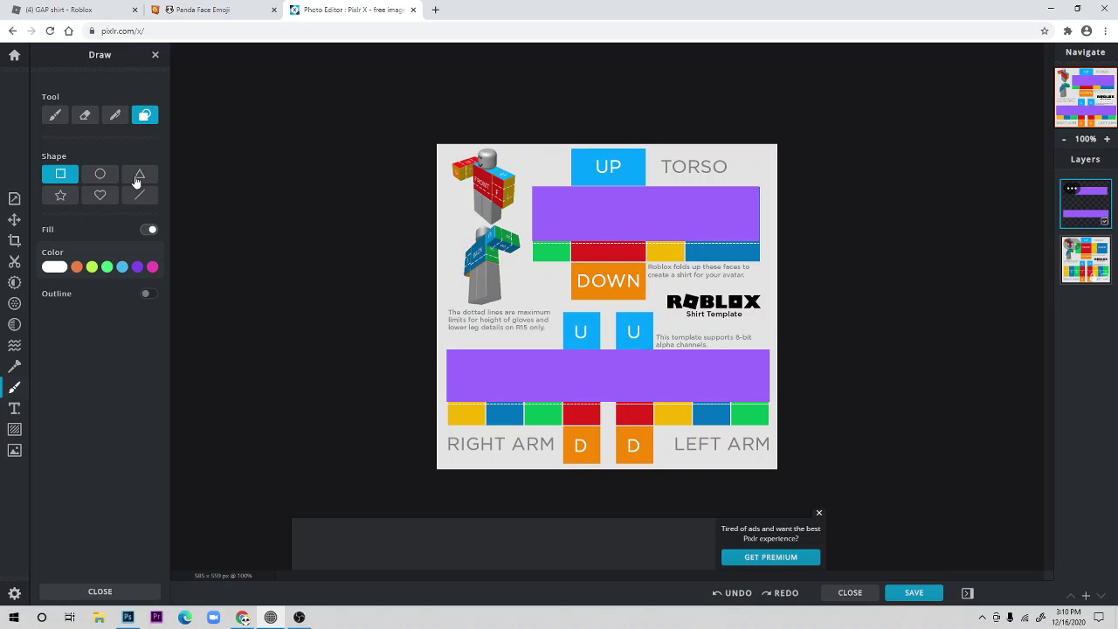
pyautogui.click(137, 266)
pyautogui.moveTo(124, 289); pyautogui.dragTo(103, 284)
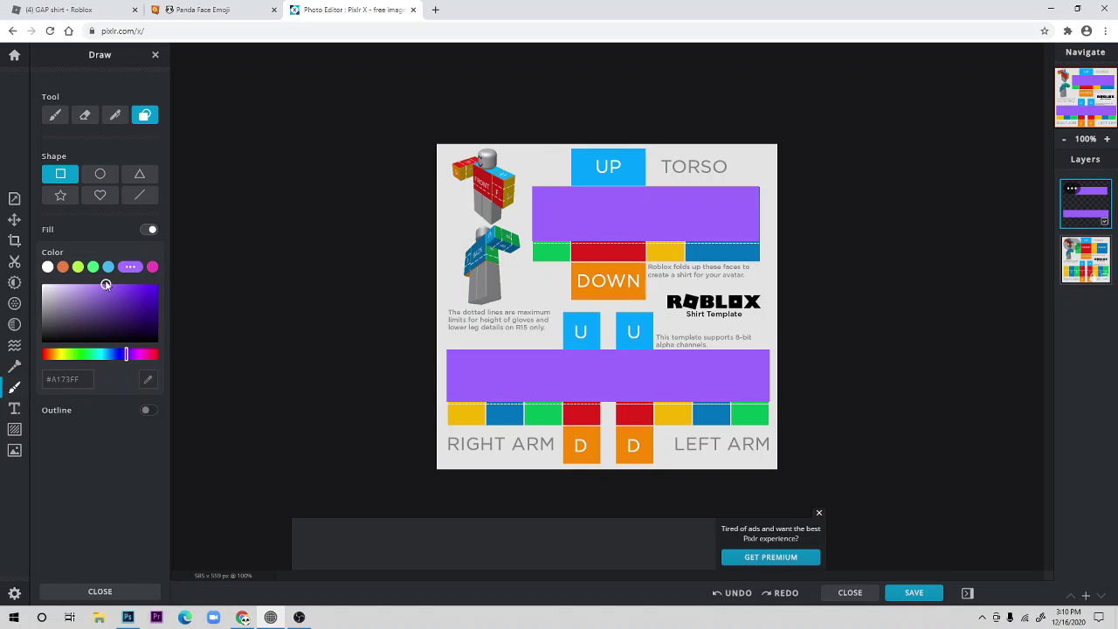
pyautogui.moveTo(584, 167); pyautogui.dragTo(620, 144)
pyautogui.click(741, 595)
pyautogui.moveTo(630, 132); pyautogui.dragTo(632, 173)
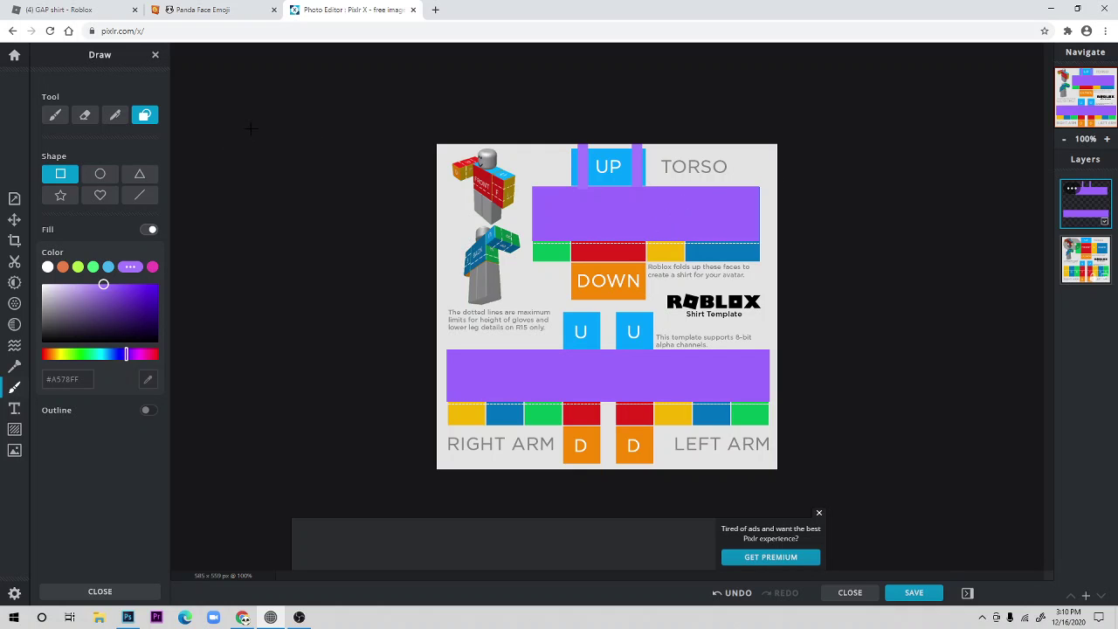
# Step: Add a new text layer, clear its placeholder wording and set the text size to 114
pyautogui.click(14, 409)
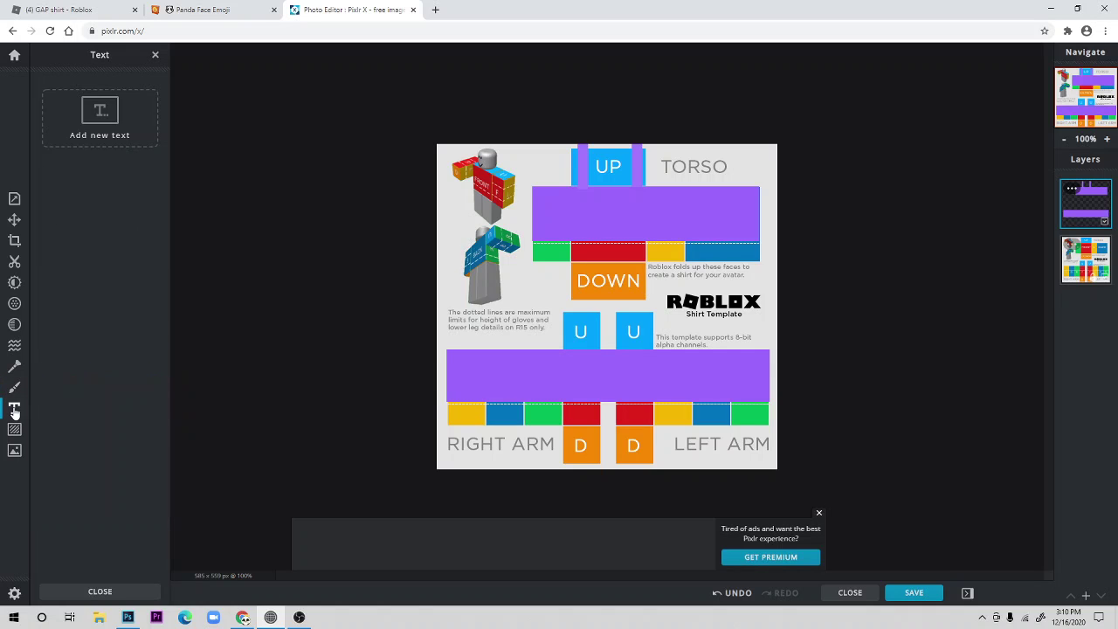
pyautogui.click(99, 120)
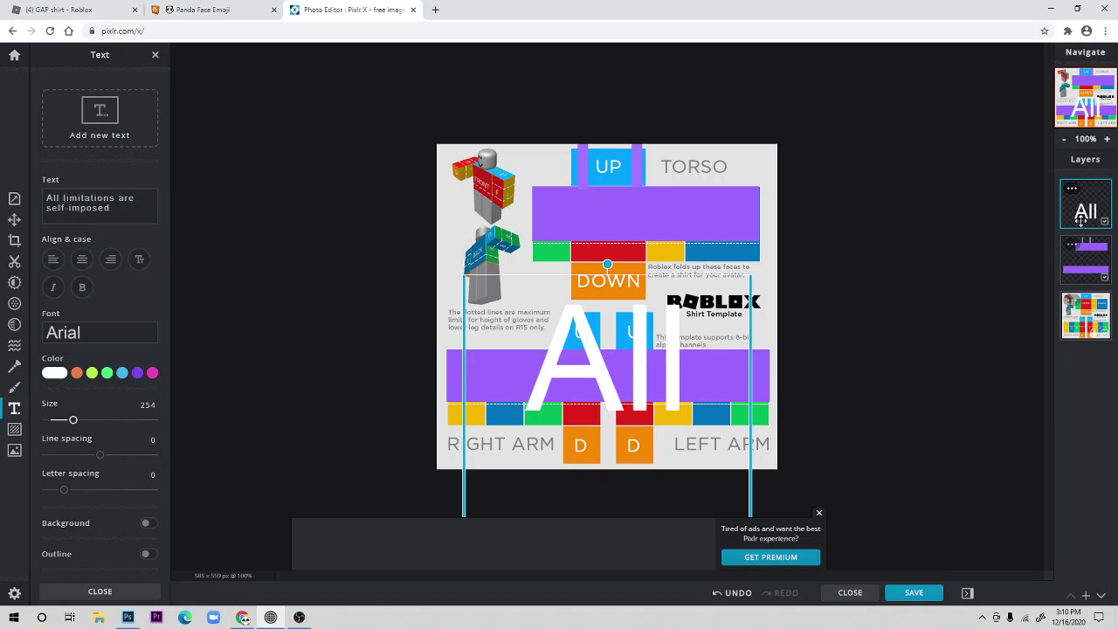
pyautogui.tripleClick(114, 213)
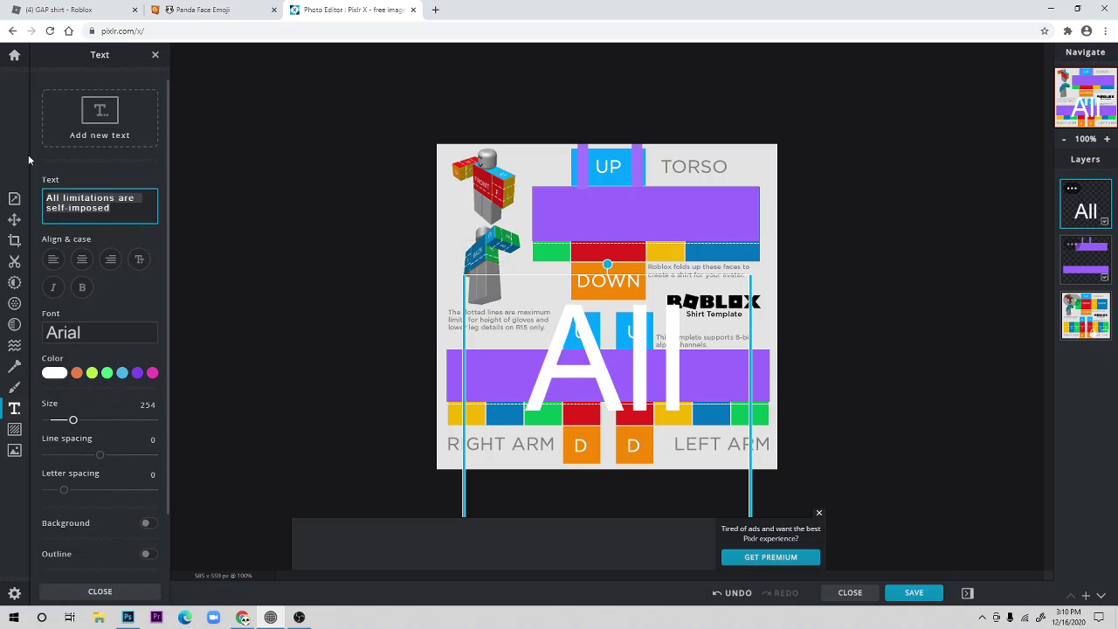
pyautogui.press('BackSpace')
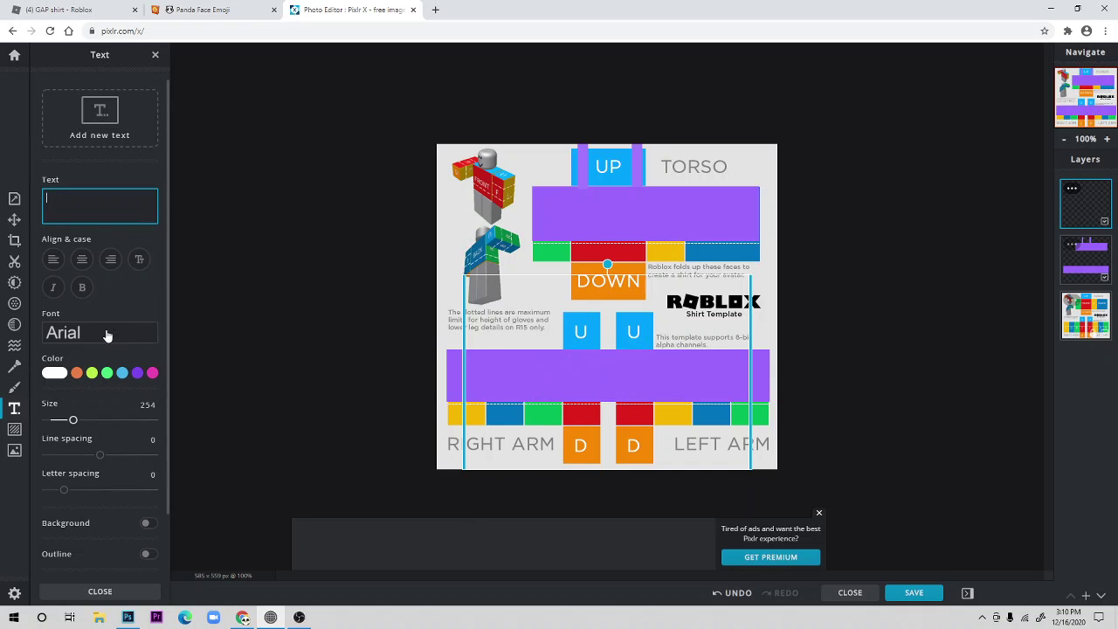
pyautogui.moveTo(70, 423); pyautogui.dragTo(58, 424)
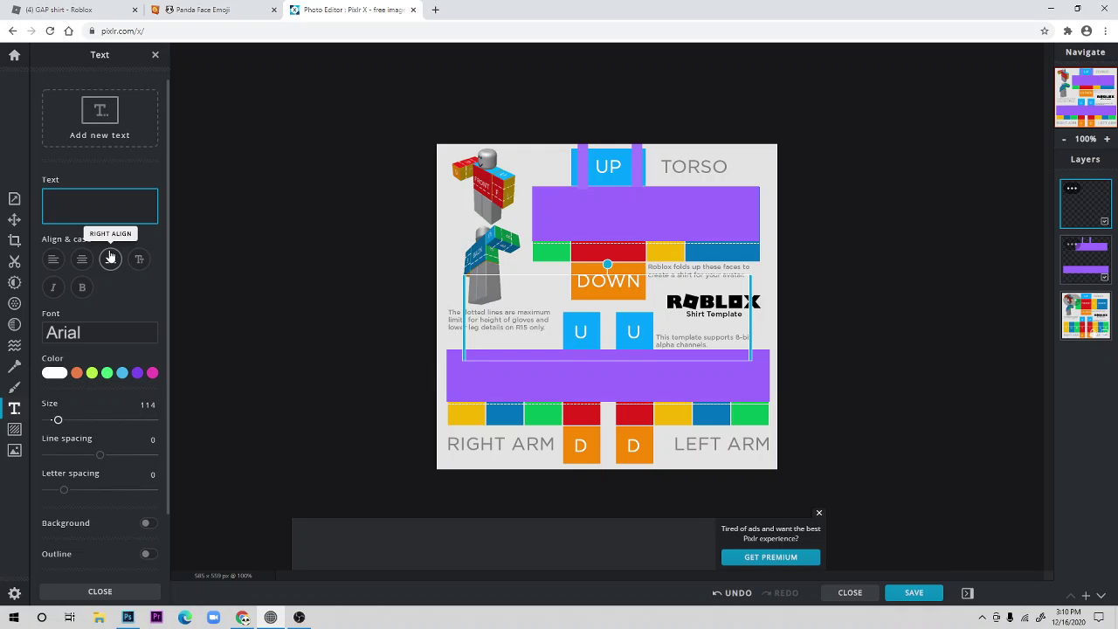
# Step: Switch to Emojipedia, search for swan and copy the swan emoji
pyautogui.click(202, 9)
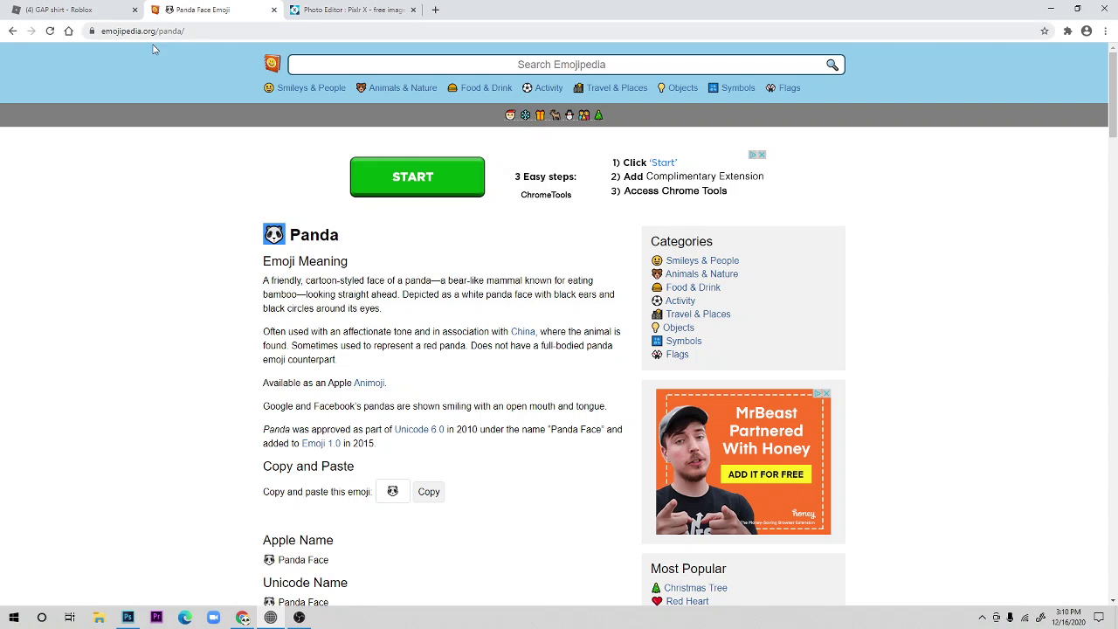
pyautogui.click(391, 66)
pyautogui.write('swa')
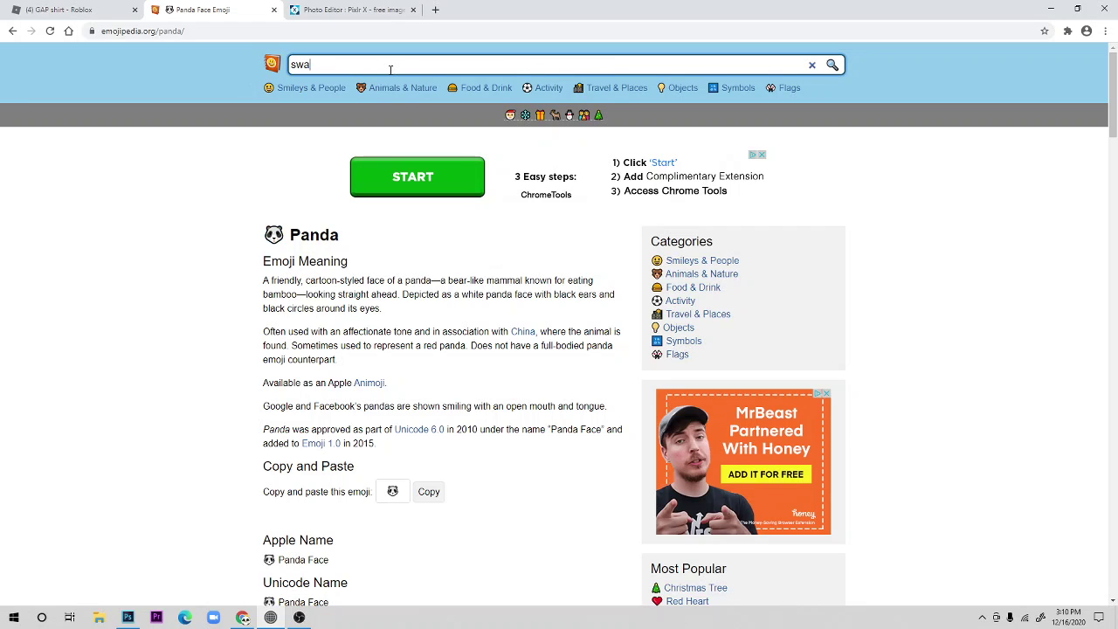
pyautogui.write('n')
pyautogui.press('Return')
pyautogui.click(297, 238)
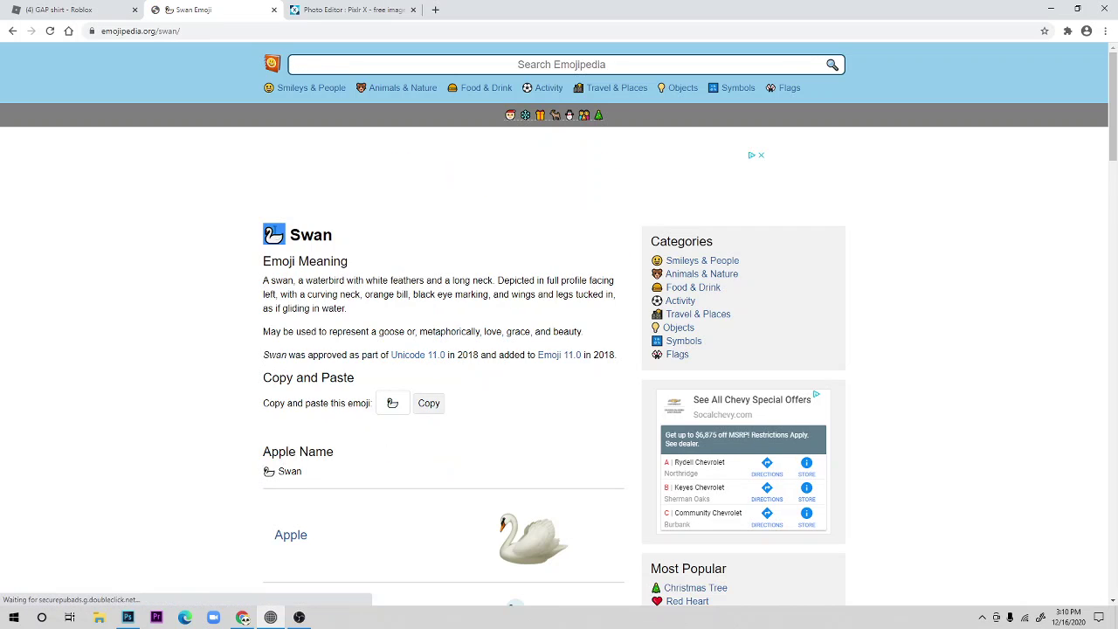
# Step: Back in Pixlr X, paste the swan emoji into the text layer at size 71 and place it on the torso's front
pyautogui.click(371, 15)
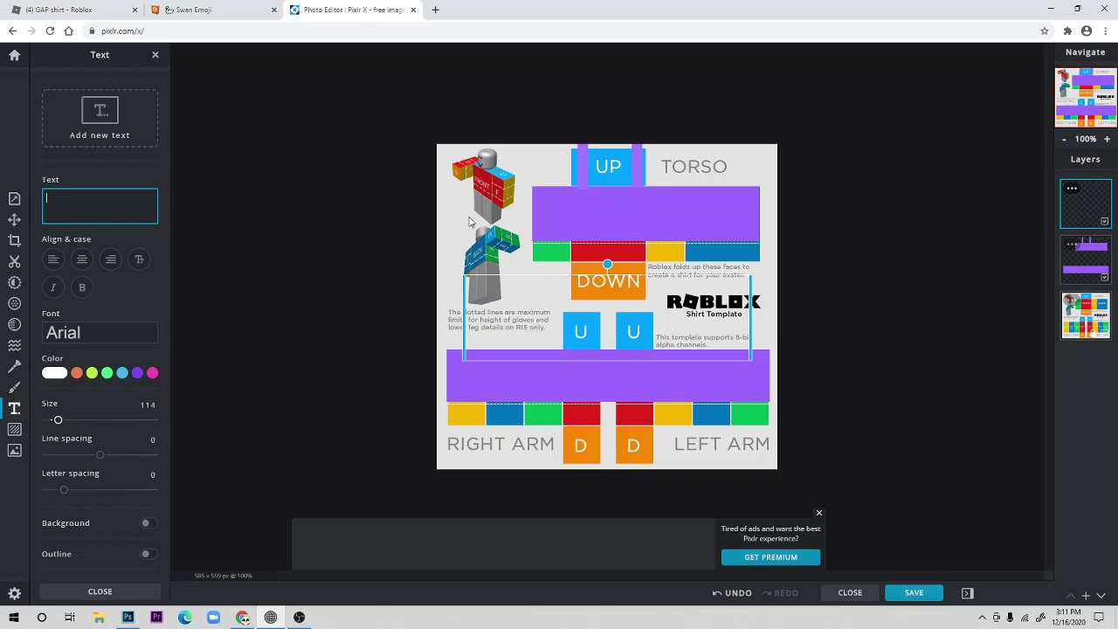
pyautogui.hotkey('ctrl', 'v')
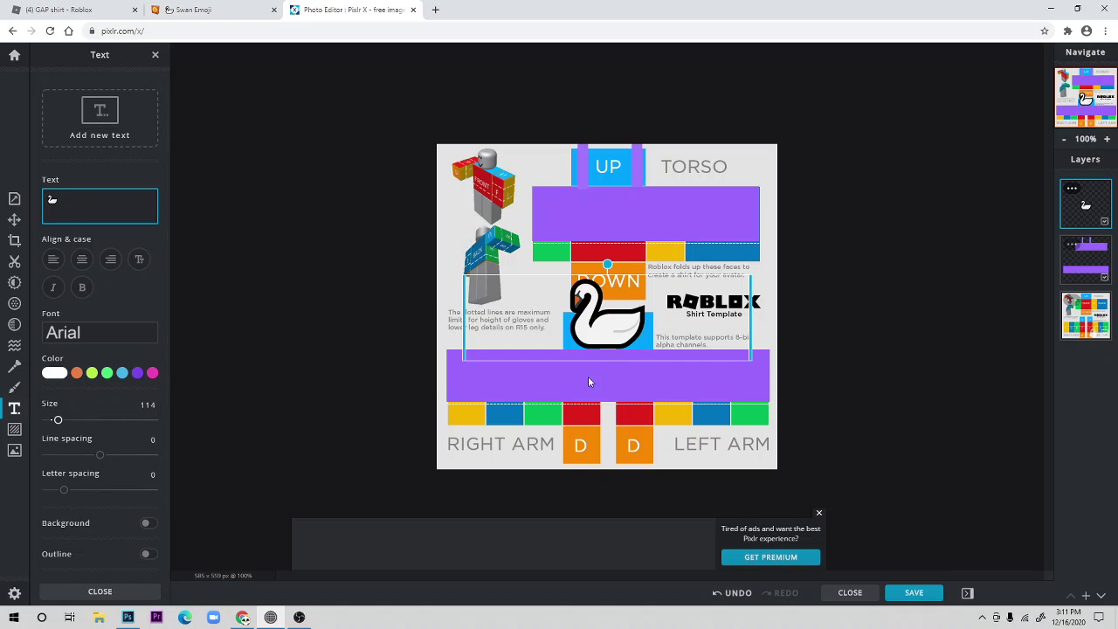
pyautogui.moveTo(58, 423); pyautogui.dragTo(53, 420)
pyautogui.moveTo(592, 308); pyautogui.dragTo(602, 225)
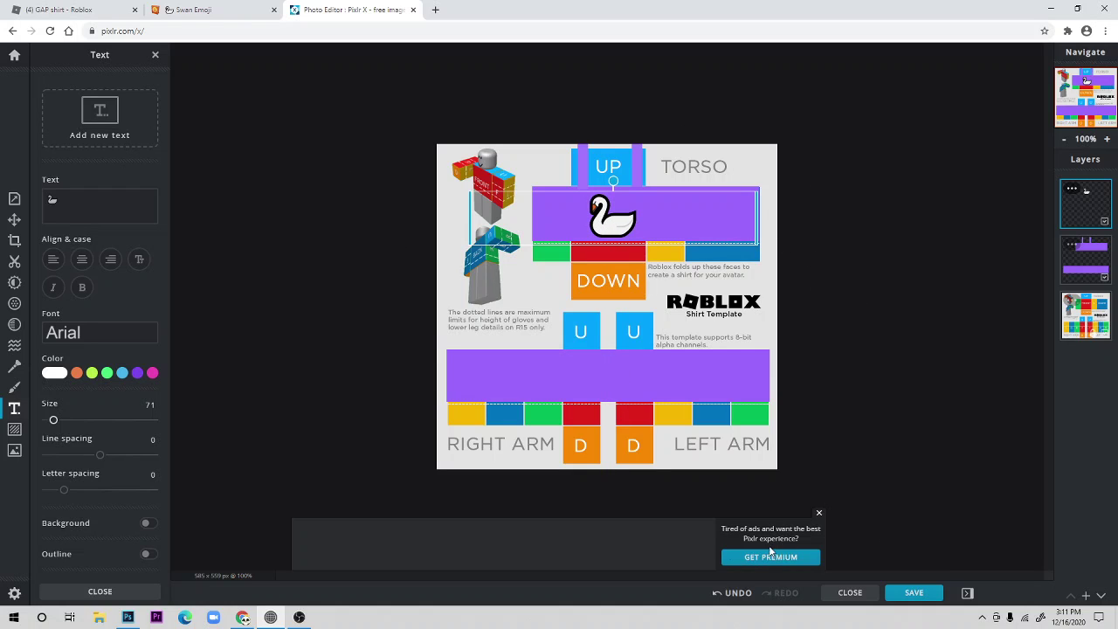
pyautogui.click(14, 408)
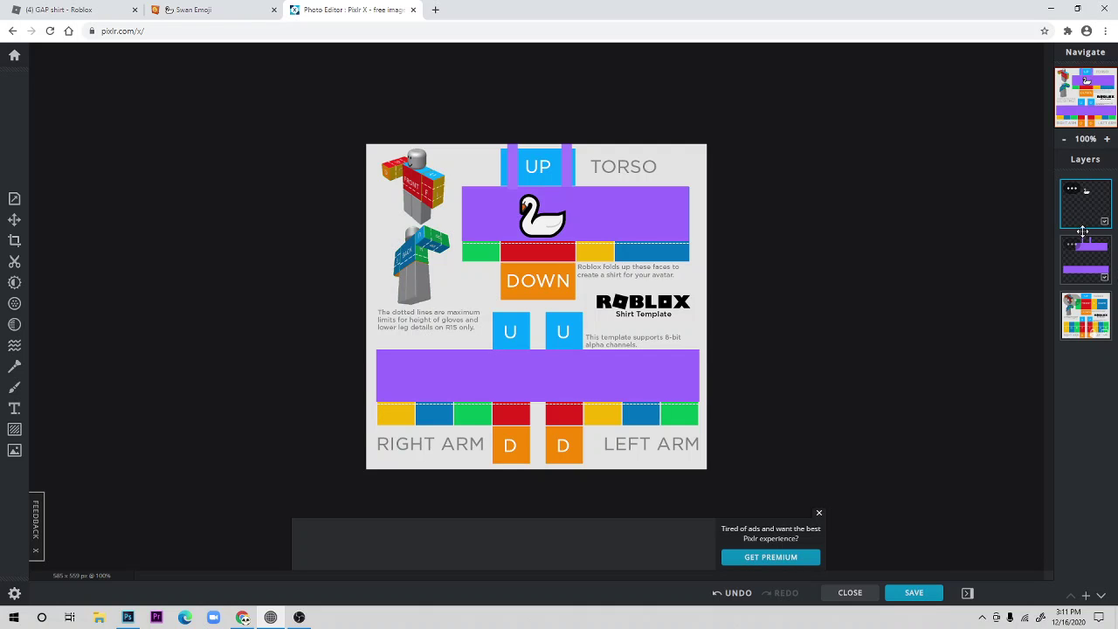
pyautogui.click(1084, 258)
pyautogui.click(1083, 211)
pyautogui.click(1086, 255)
pyautogui.click(1086, 315)
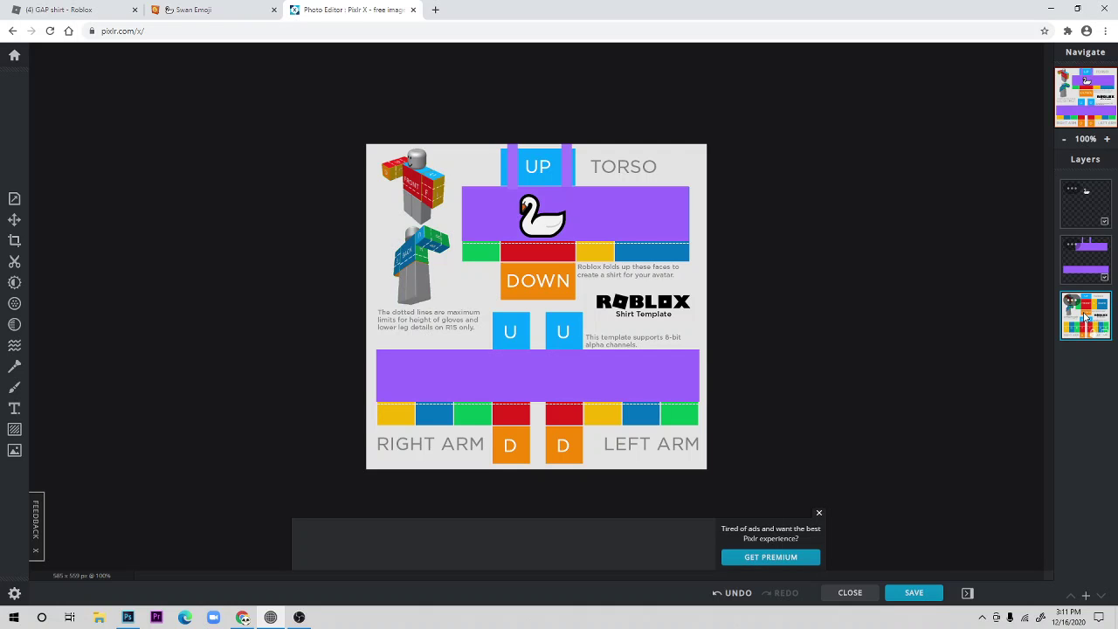
pyautogui.press('Delete')
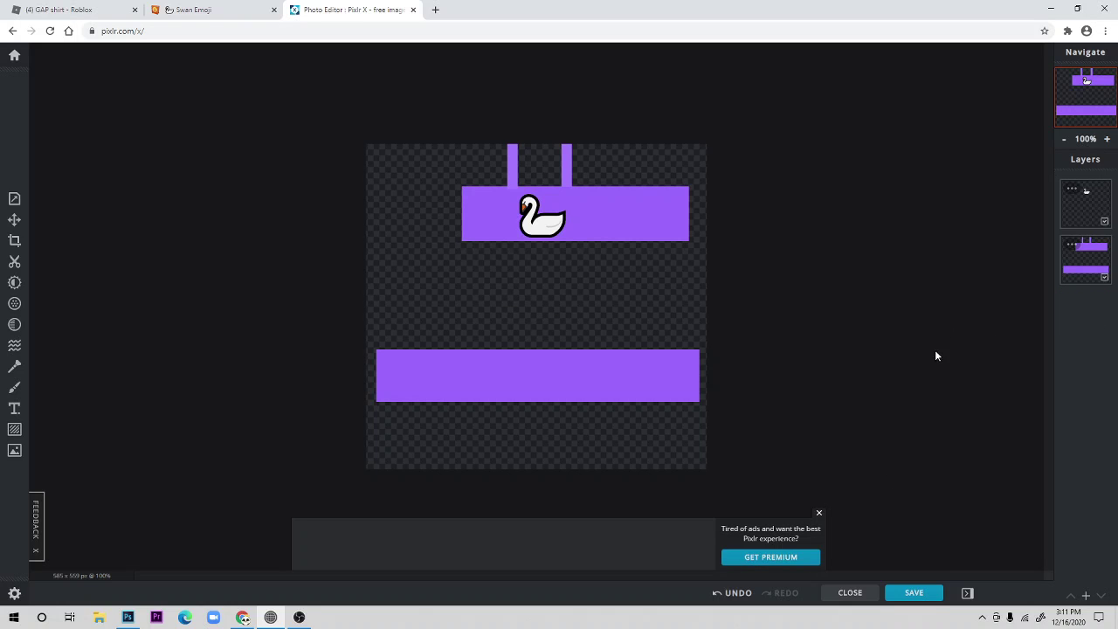
pyautogui.click(741, 593)
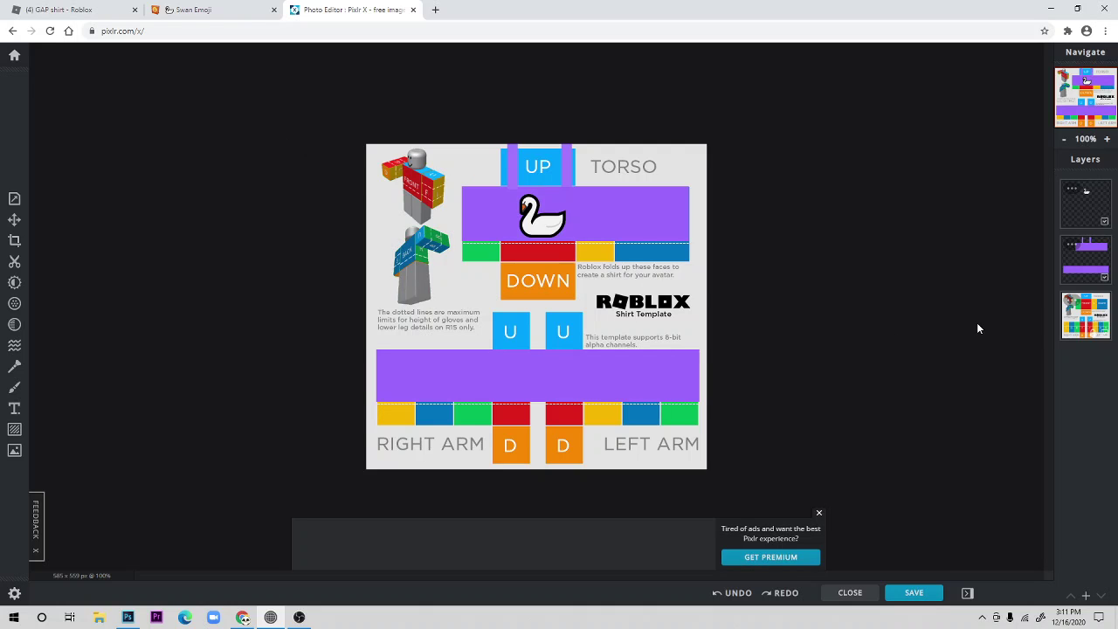
# Step: Delete the shirt template background layer and download the design as the PNG file shirttemplateroblox
pyautogui.click(1093, 317)
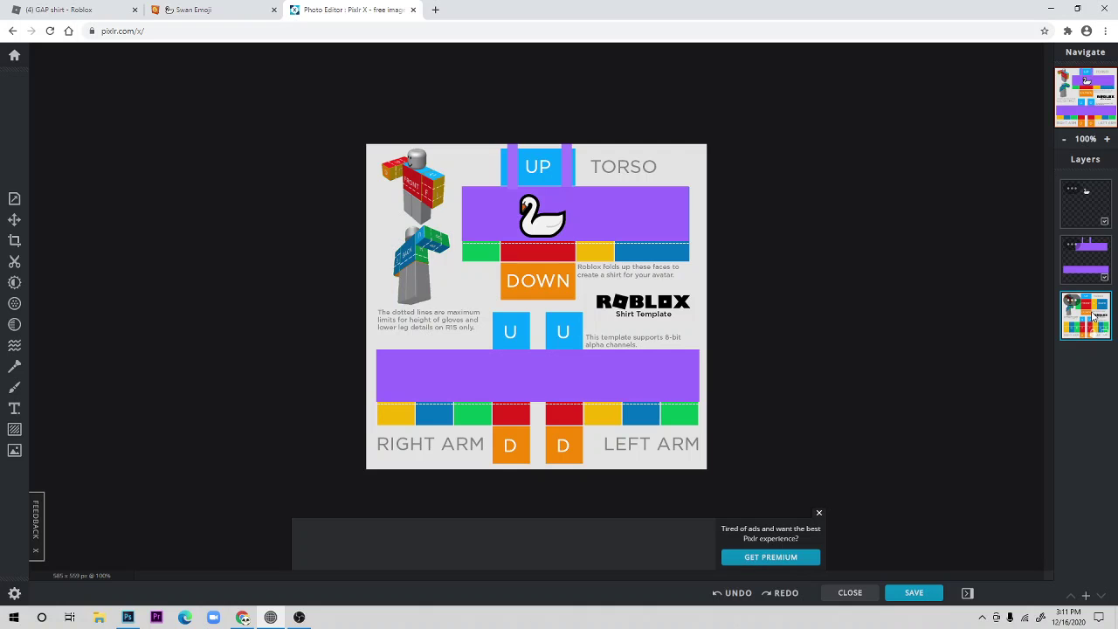
pyautogui.press('Delete')
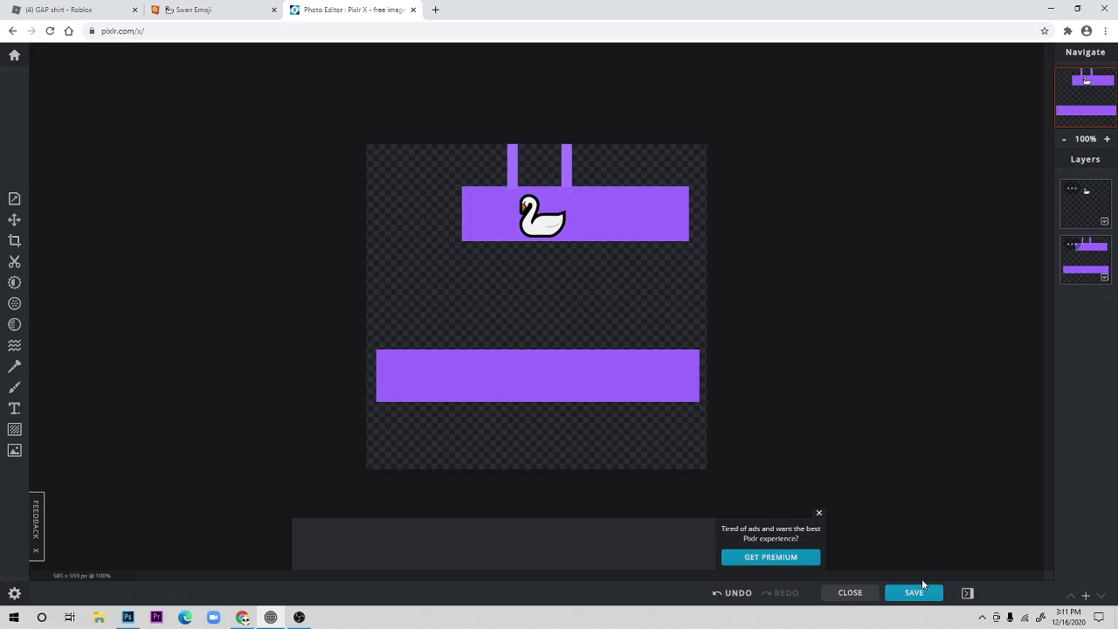
pyautogui.click(919, 594)
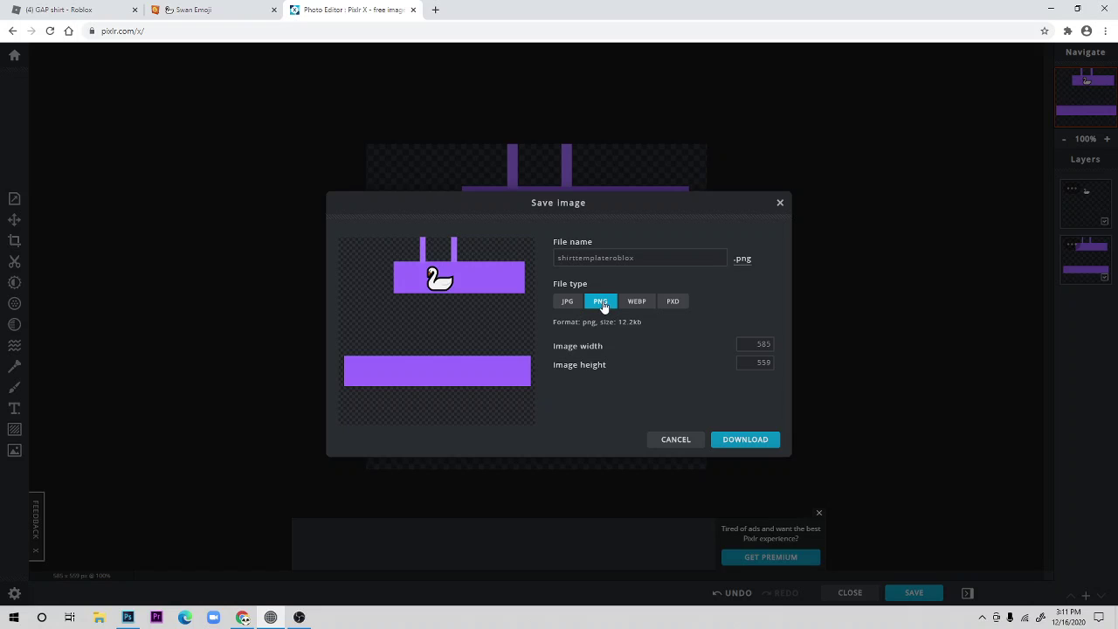
pyautogui.click(754, 441)
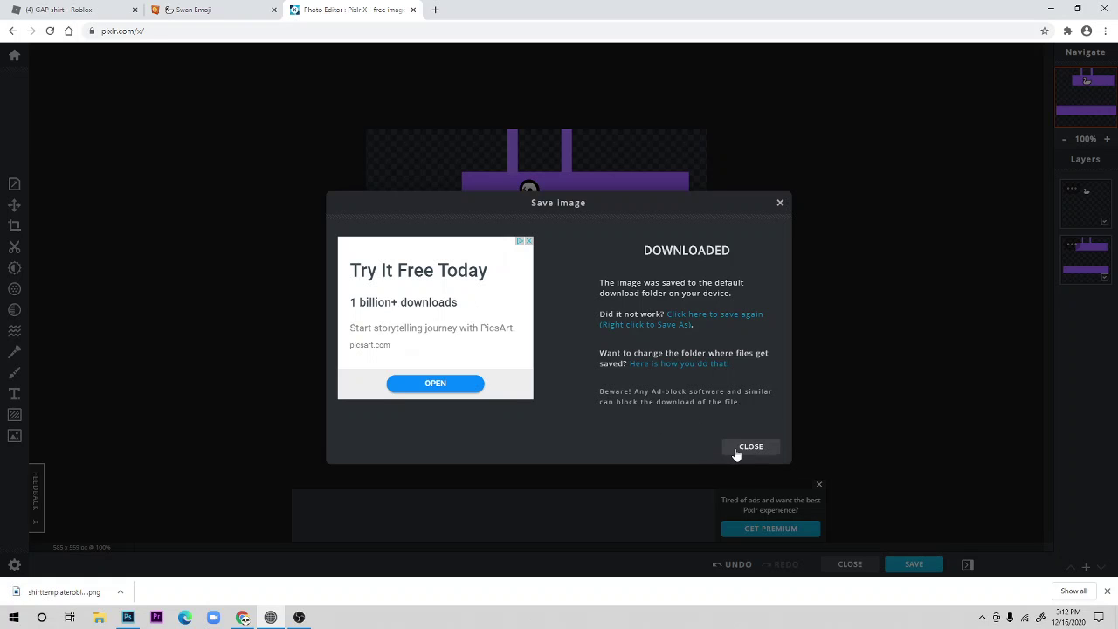
pyautogui.click(737, 451)
# Step: Switch to Roblox and upload shirttemplateroblox (14) from Downloads as a new shirt named test
pyautogui.click(53, 9)
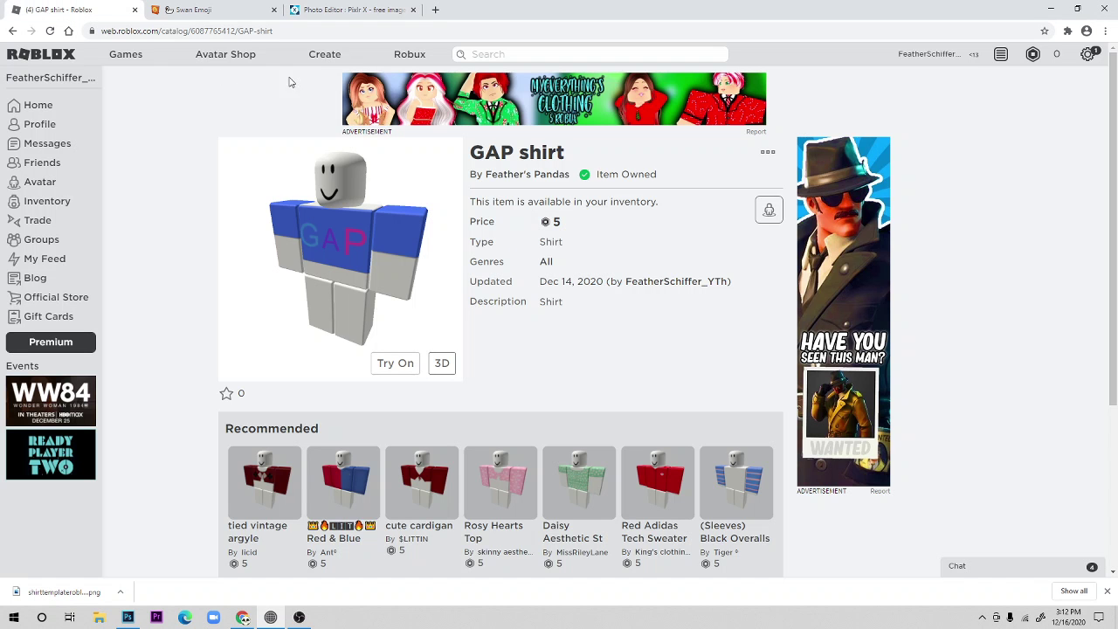
pyautogui.click(332, 56)
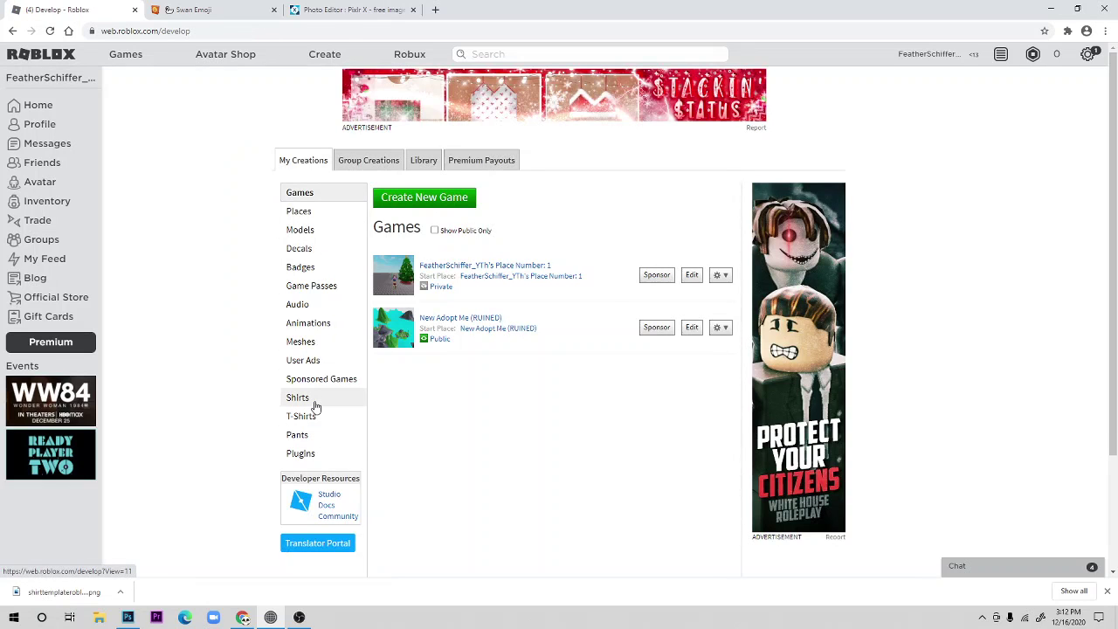
pyautogui.click(315, 406)
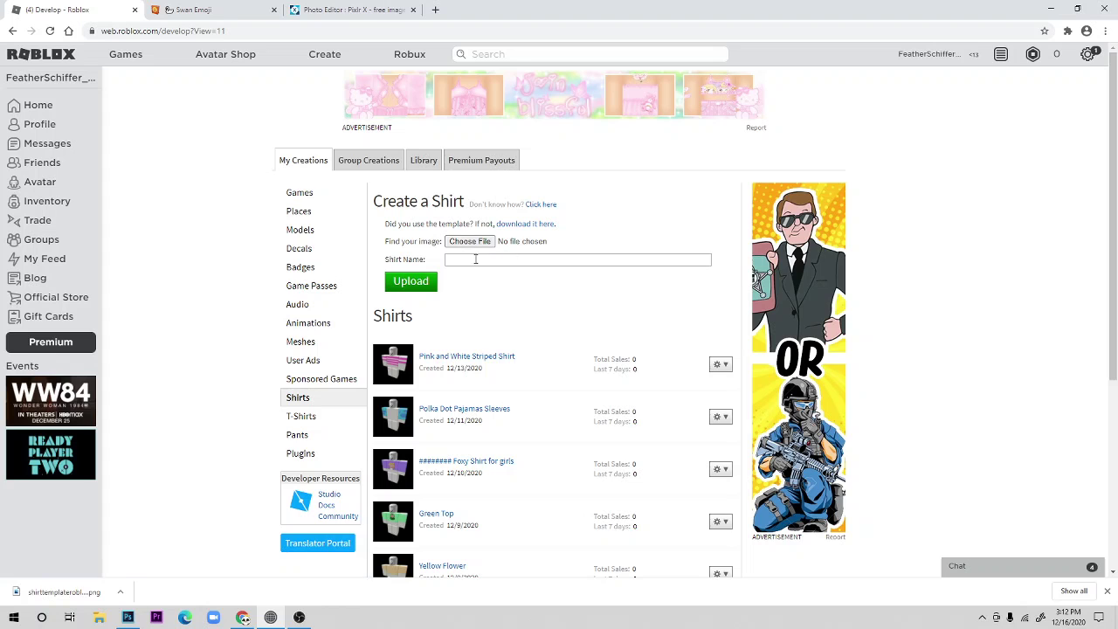
pyautogui.click(486, 242)
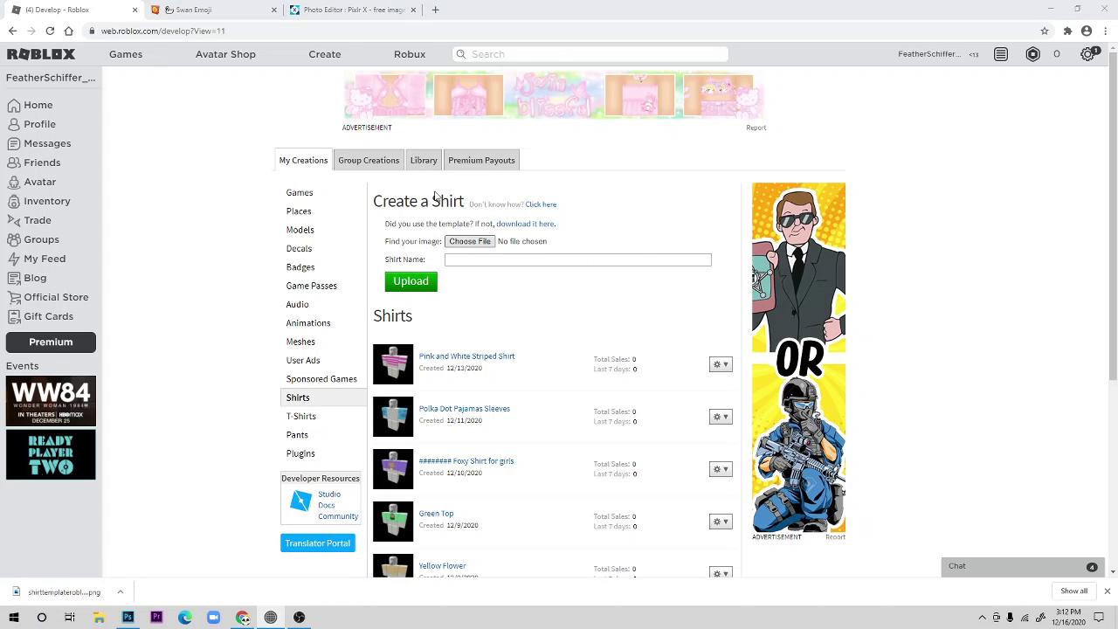
pyautogui.click(344, 106)
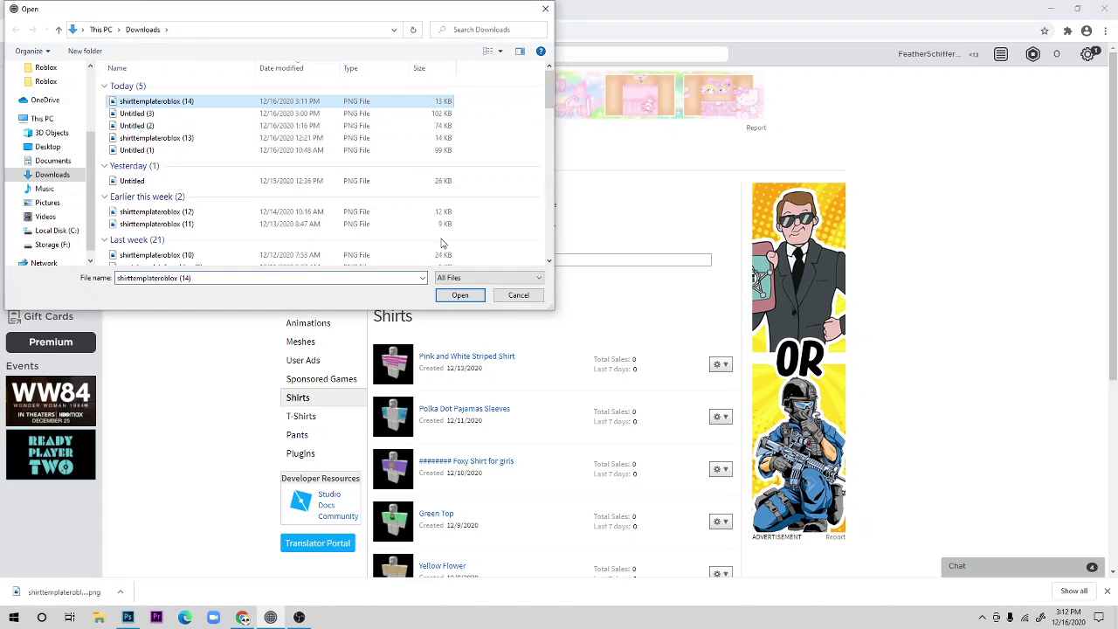
pyautogui.click(477, 299)
pyautogui.press('BackSpace')
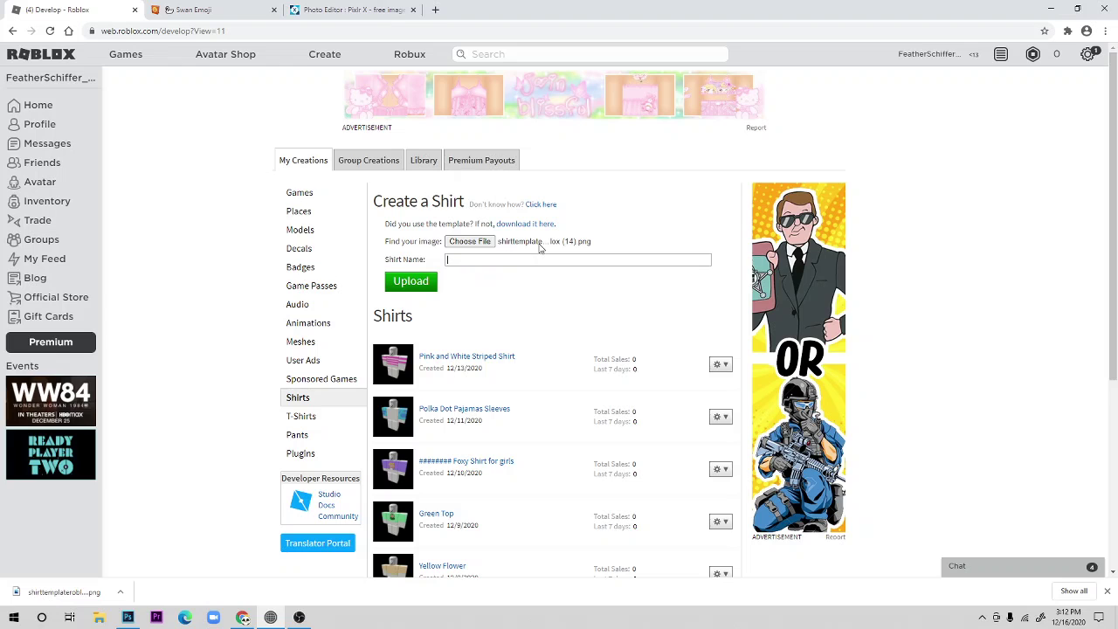
pyautogui.write('tes')
pyautogui.click(410, 280)
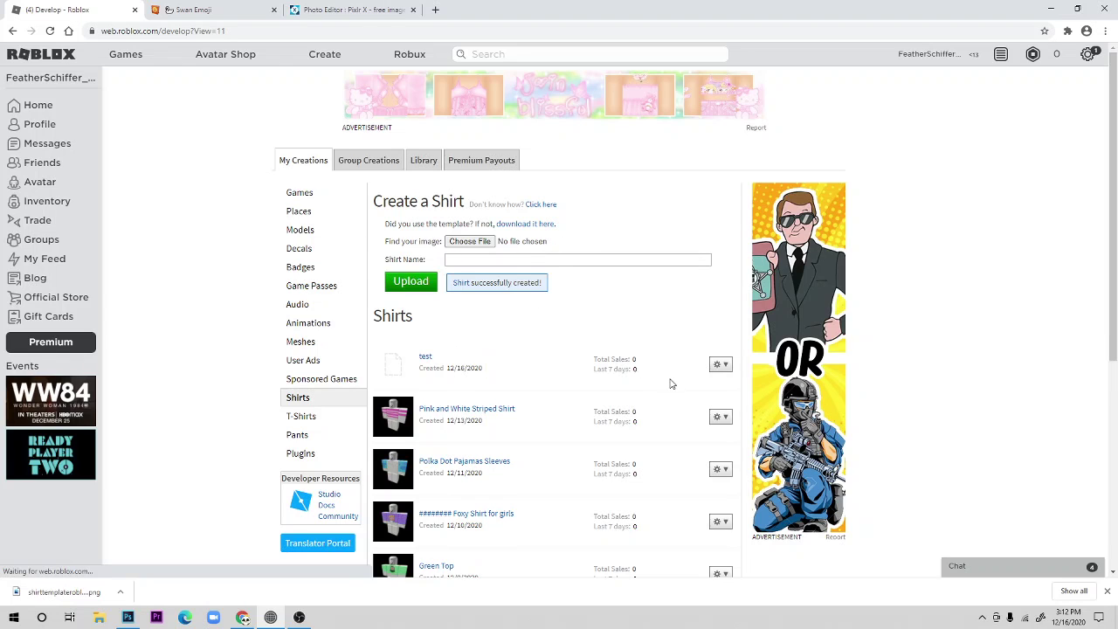
# Step: Open the sales settings of the test shirt and switch Item for Sale on and off again
pyautogui.click(718, 365)
pyautogui.click(721, 366)
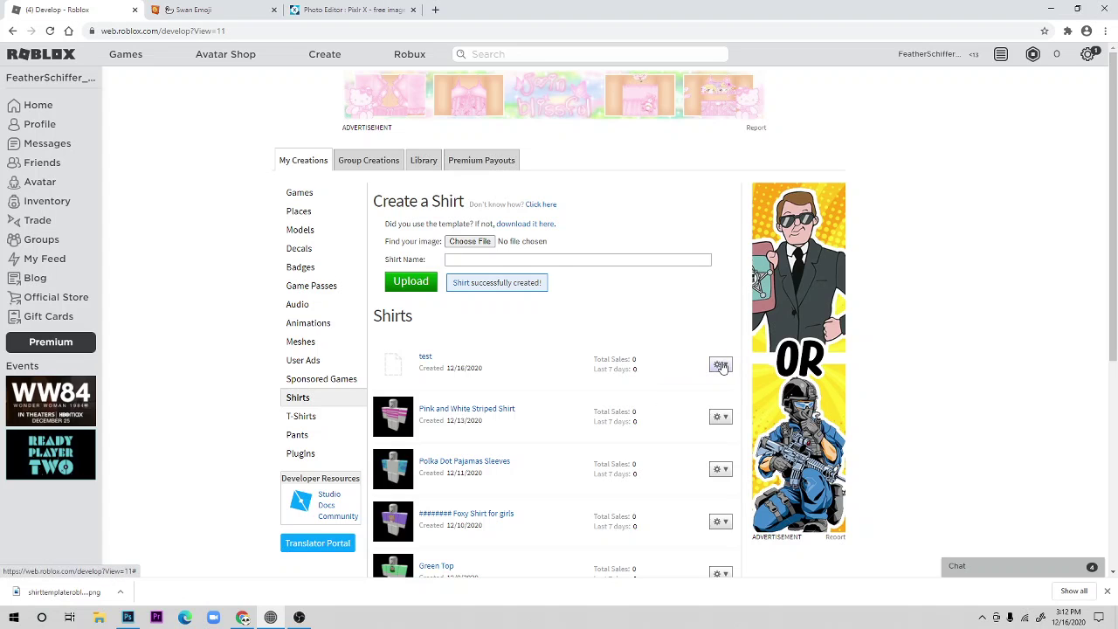
pyautogui.click(721, 366)
pyautogui.click(695, 385)
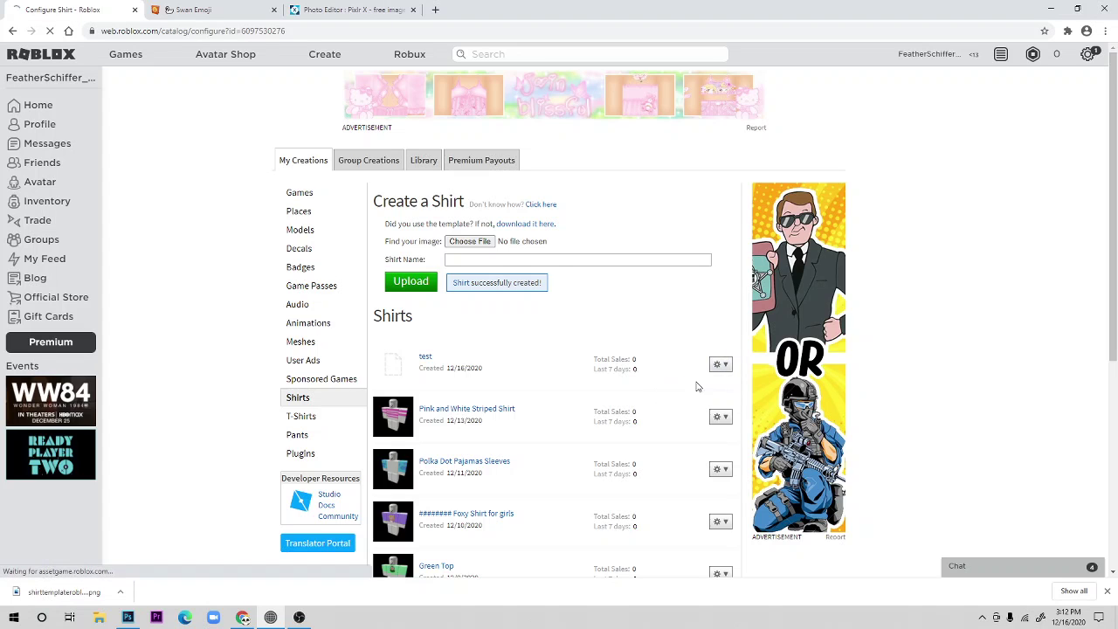
pyautogui.click(243, 146)
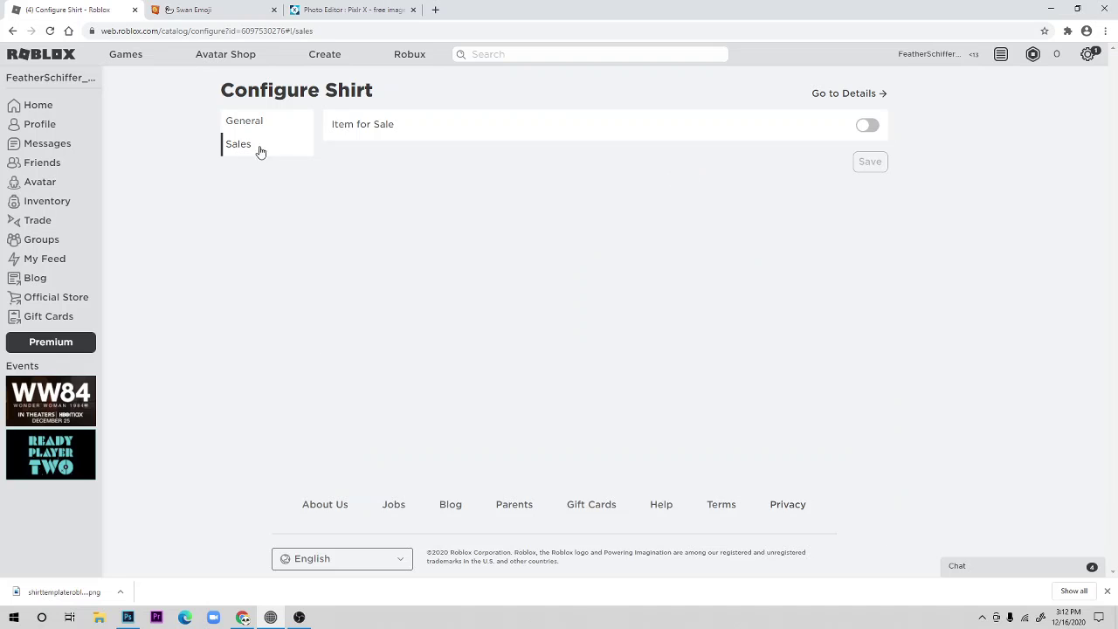
pyautogui.click(870, 126)
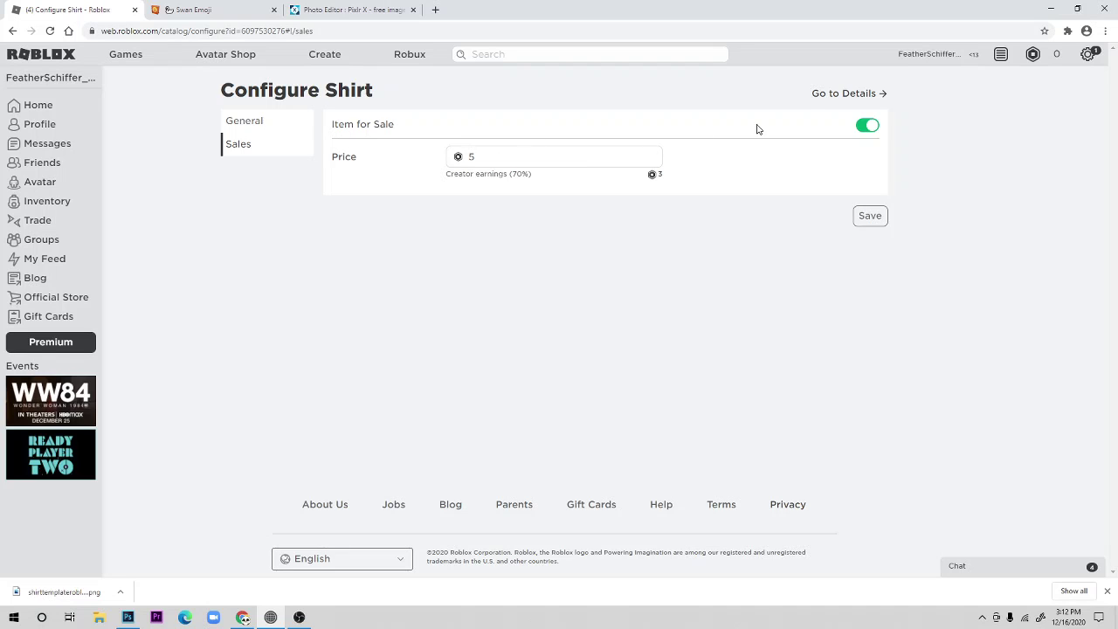
pyautogui.click(868, 126)
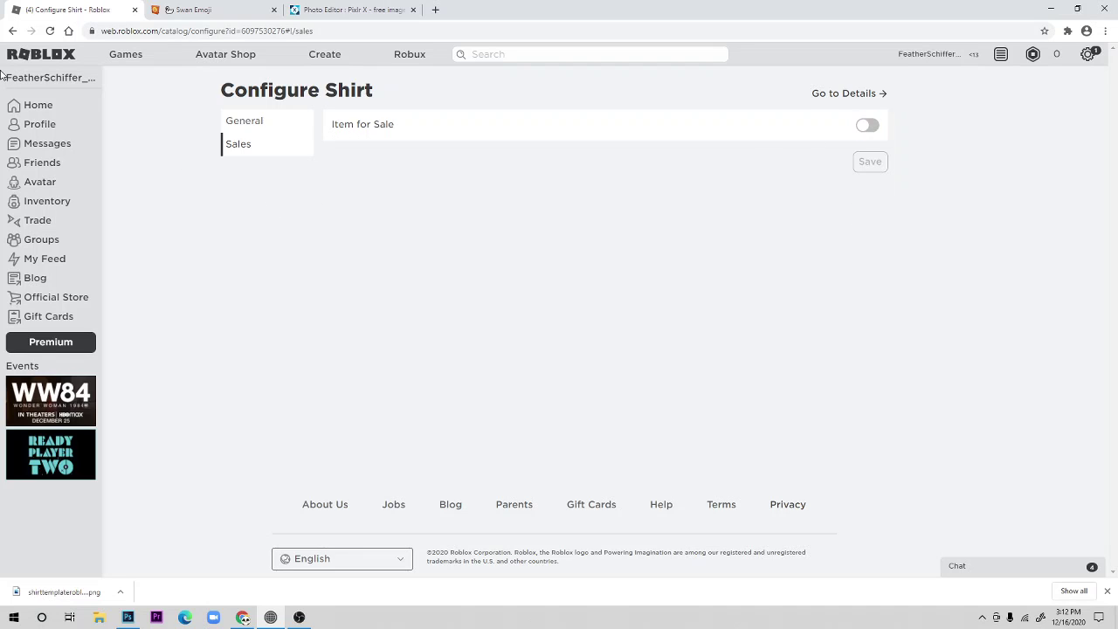
# Step: Open the Avatar Editor and put the test shirt on the avatar
pyautogui.click(72, 63)
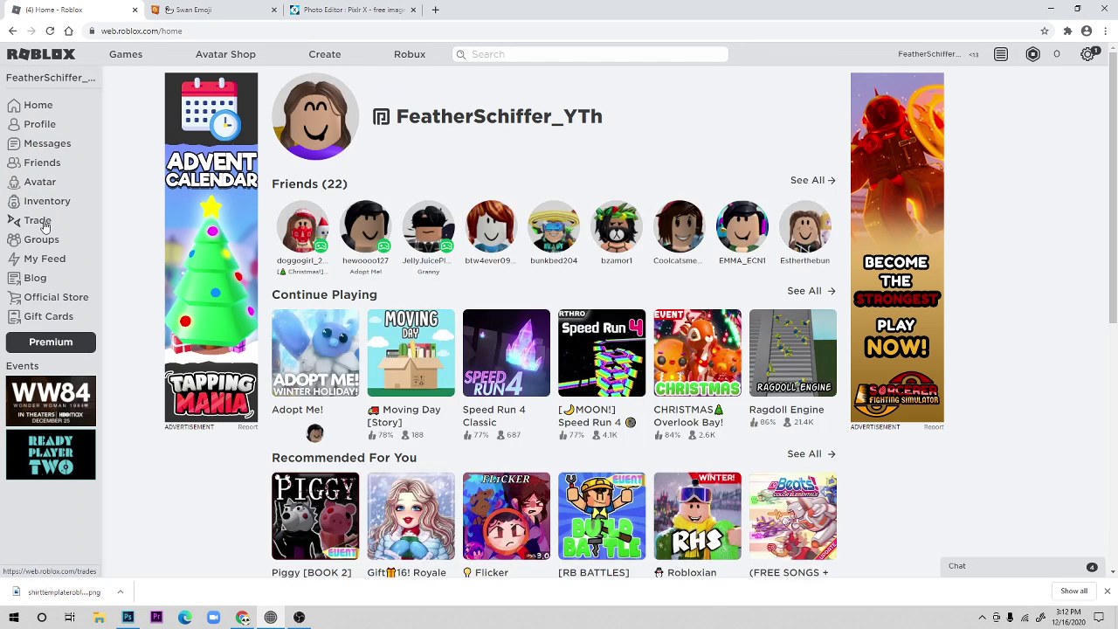
pyautogui.click(37, 183)
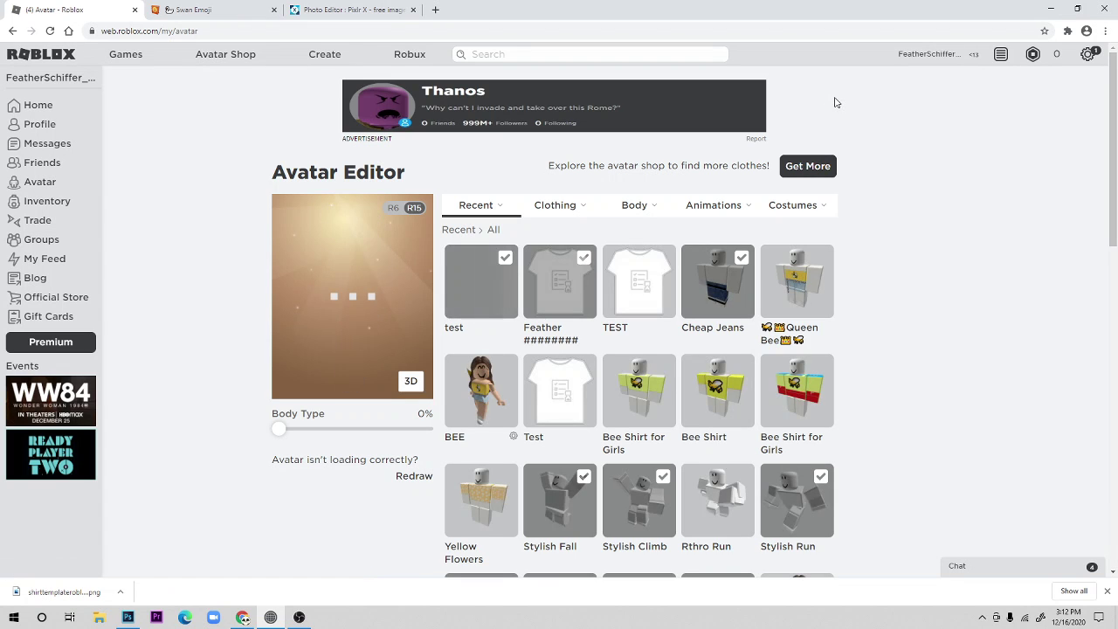
pyautogui.moveTo(556, 204)
# Step: Search the Roblox games for obby and launch Mega Easy Obby to view the shirt on the avatar
pyautogui.click(36, 58)
pyautogui.moveTo(428, 229)
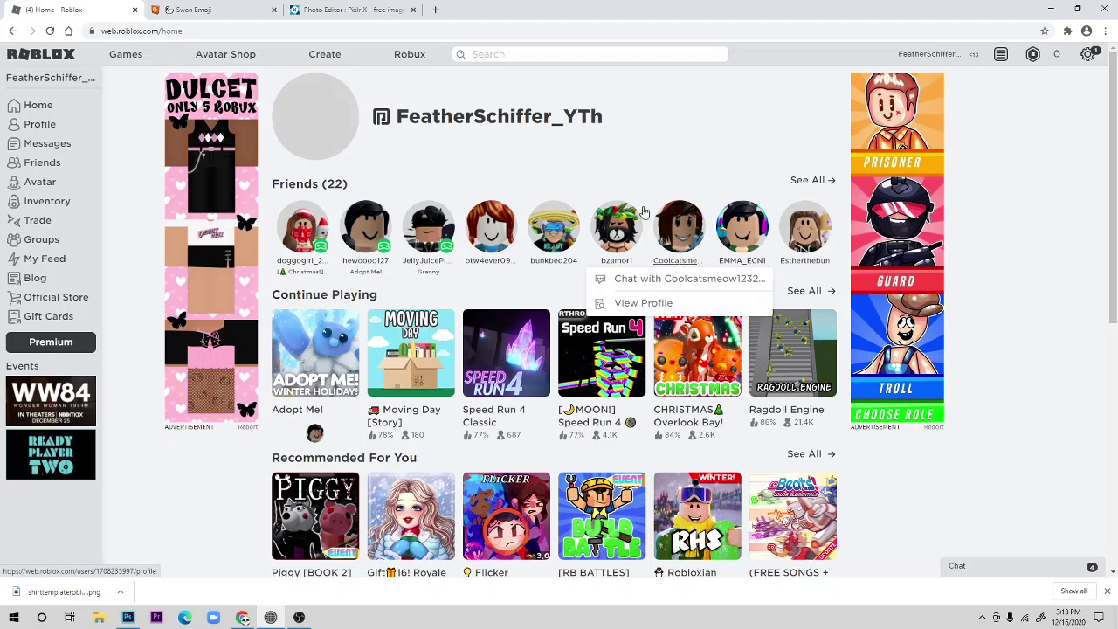
pyautogui.click(516, 53)
pyautogui.write('obby')
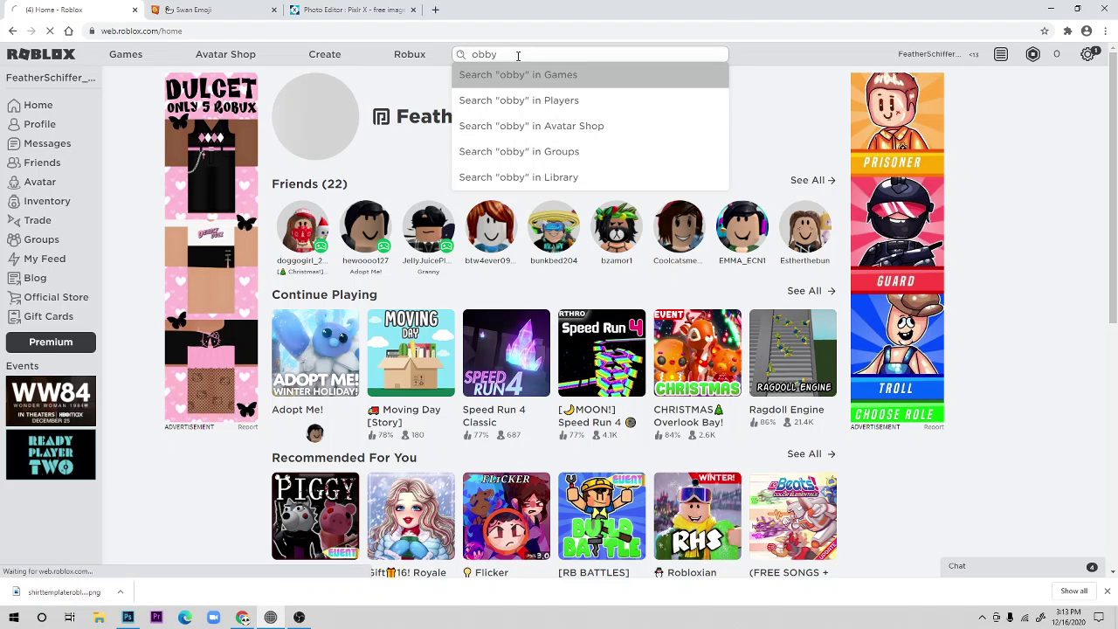
pyautogui.press('Return')
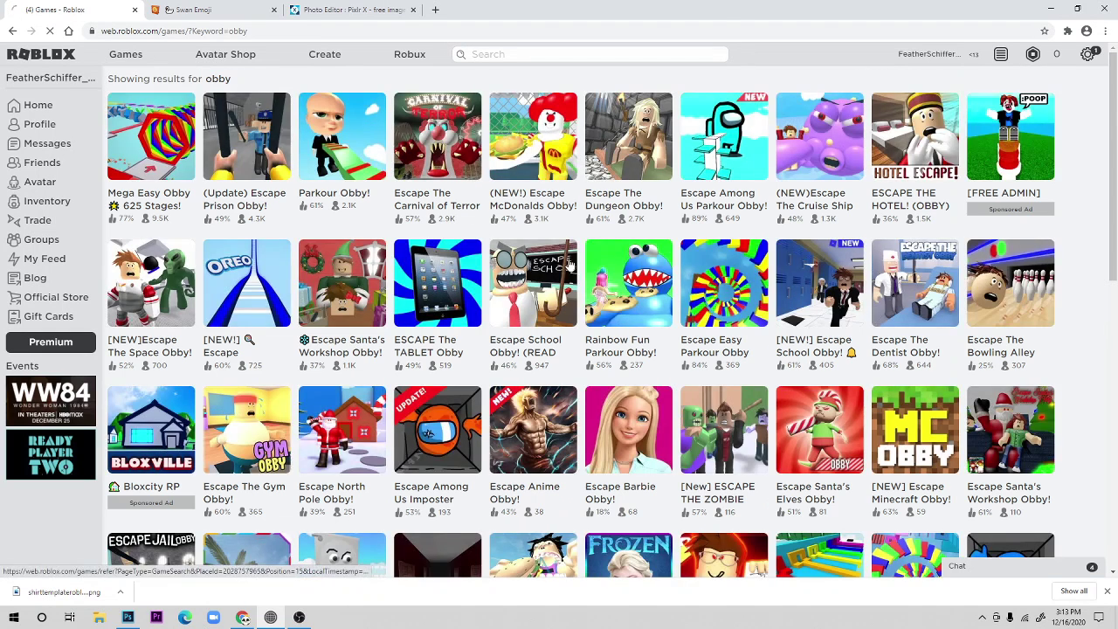
pyautogui.click(147, 156)
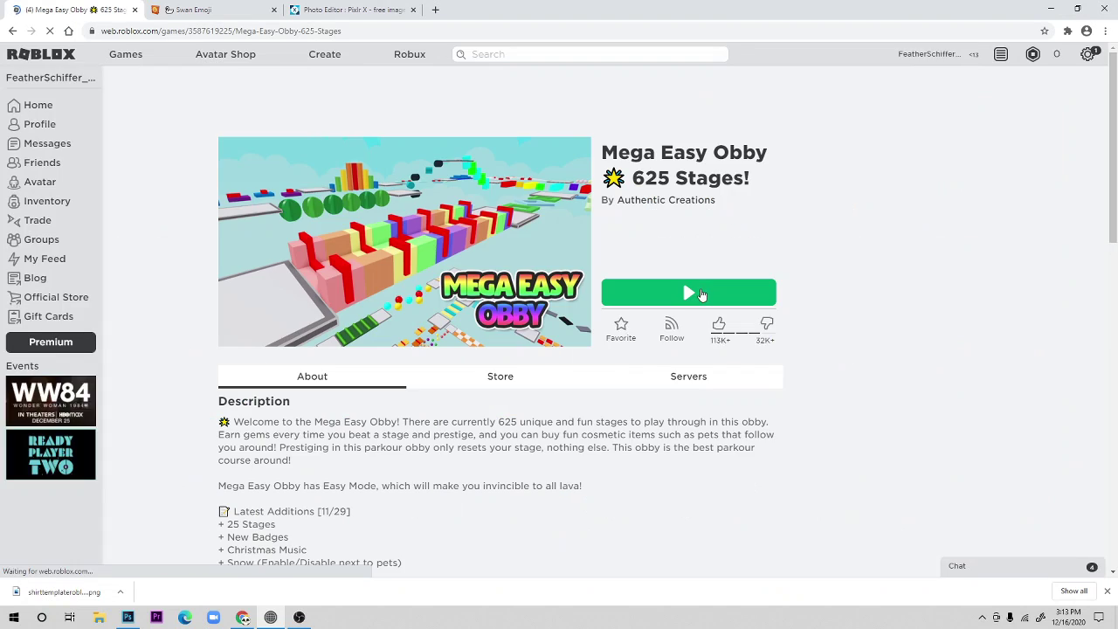
pyautogui.click(701, 291)
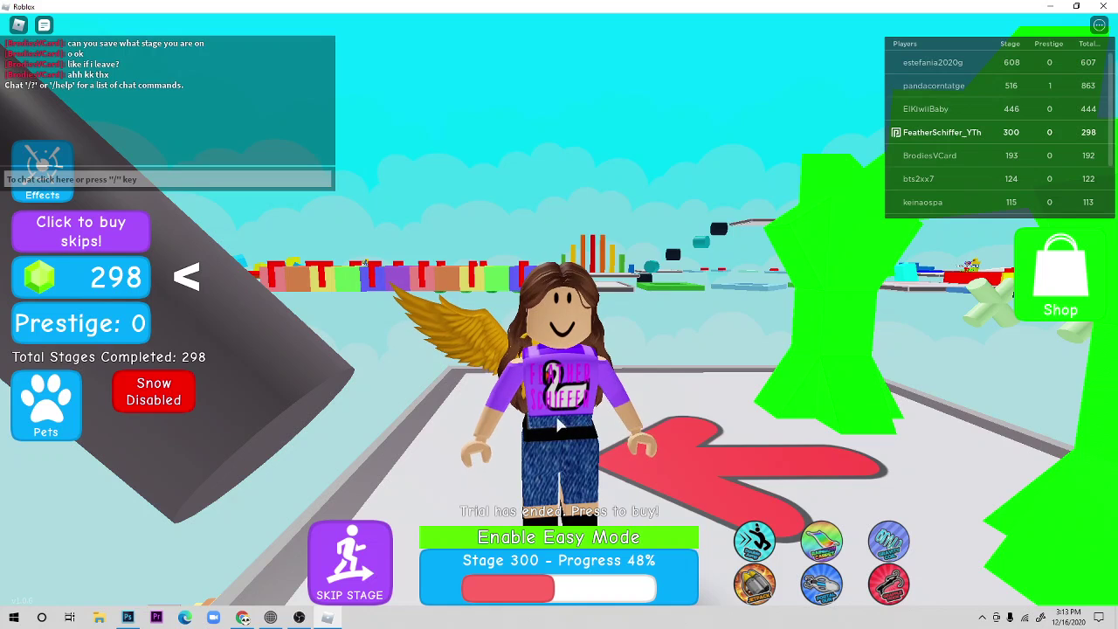
# Step: Leave the Roblox game and return to the shirt design in Pixlr X
pyautogui.hotkey('alt', 'Tab')
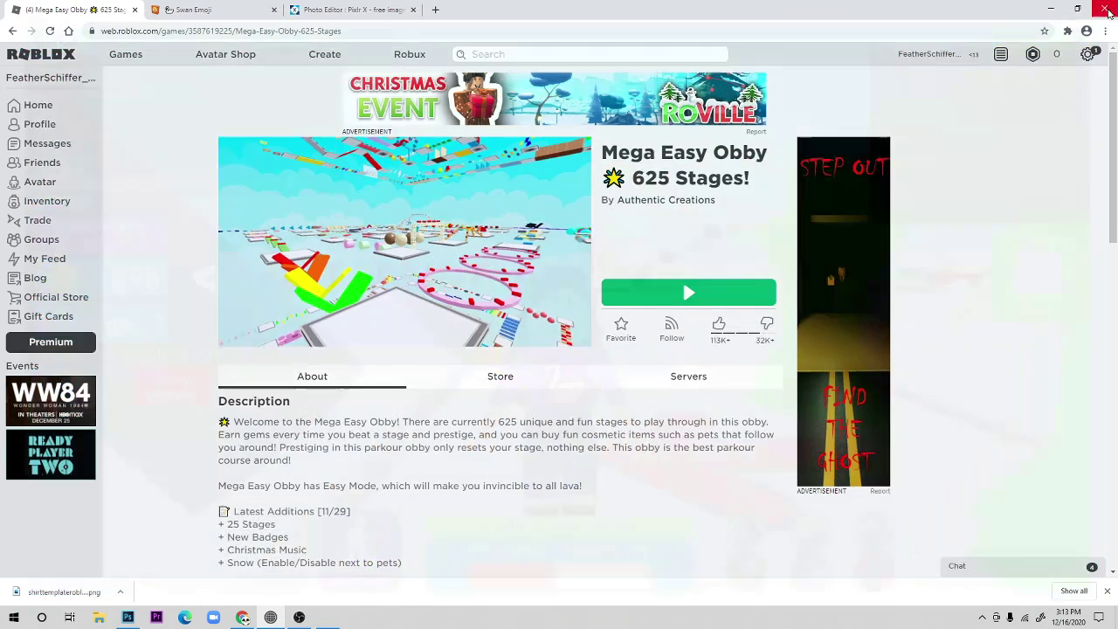
pyautogui.click(325, 7)
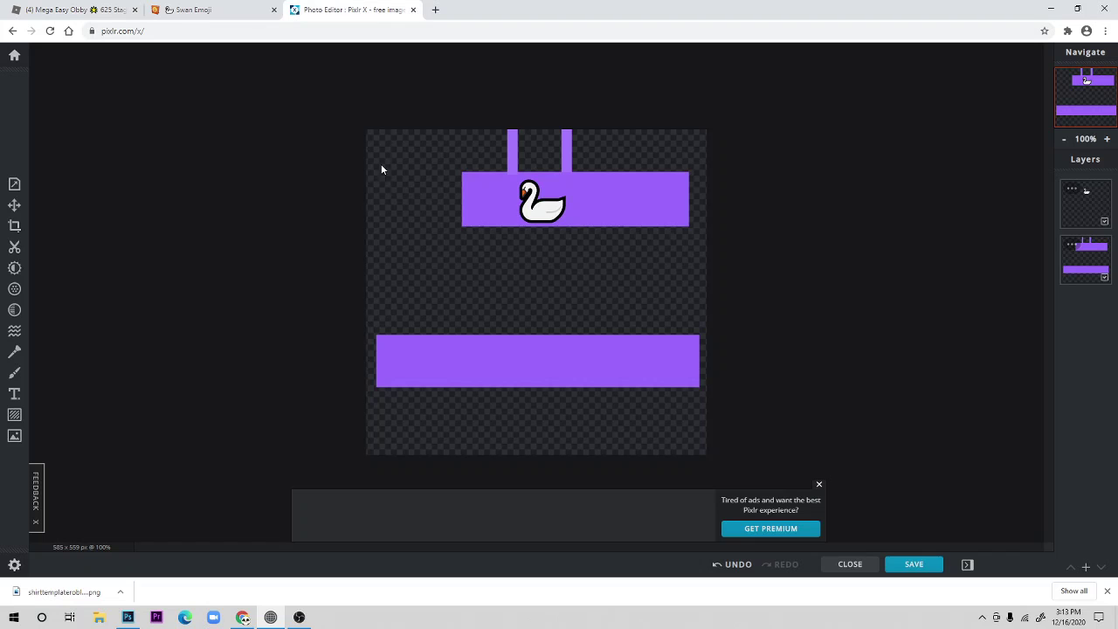
# Step: Leave the shirt design for the Pixlr start page and switch to the Roblox home page
pyautogui.click(14, 55)
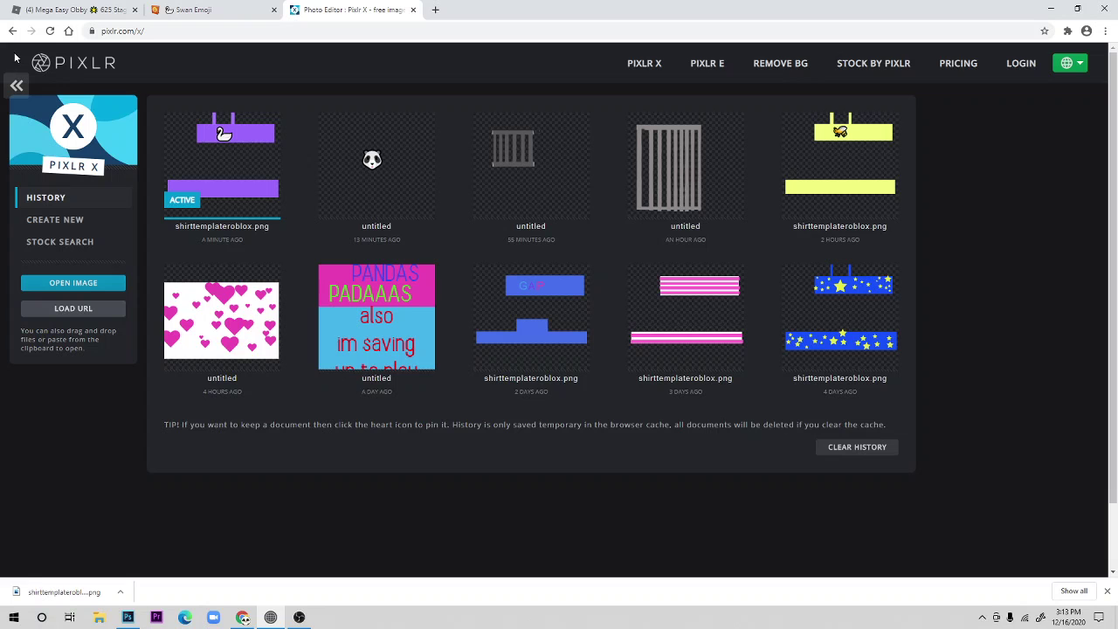
pyautogui.click(68, 9)
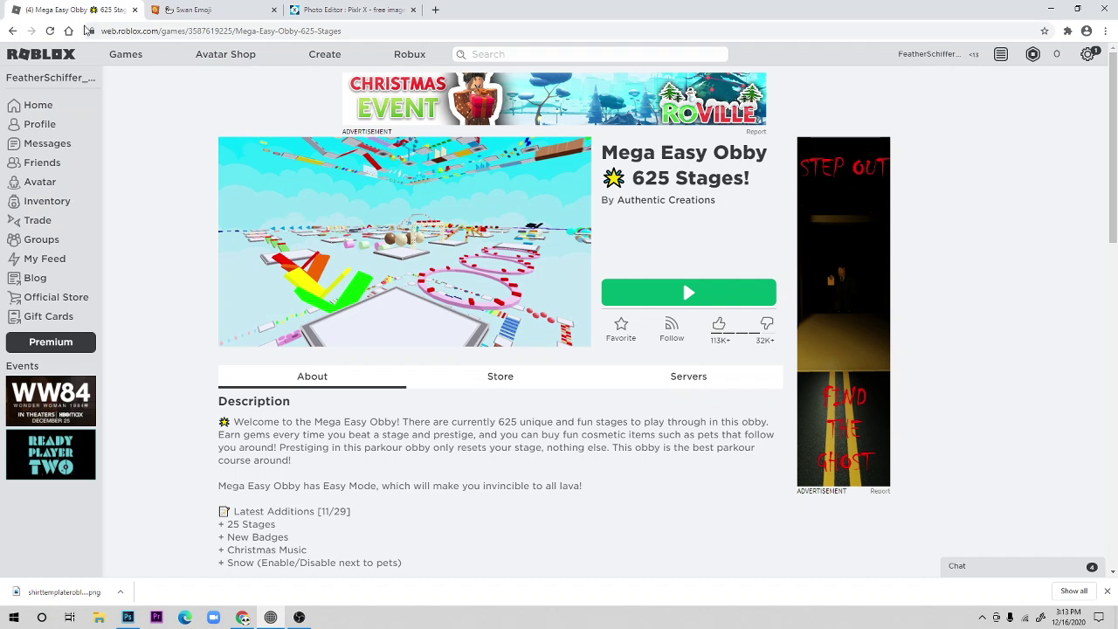
pyautogui.click(68, 55)
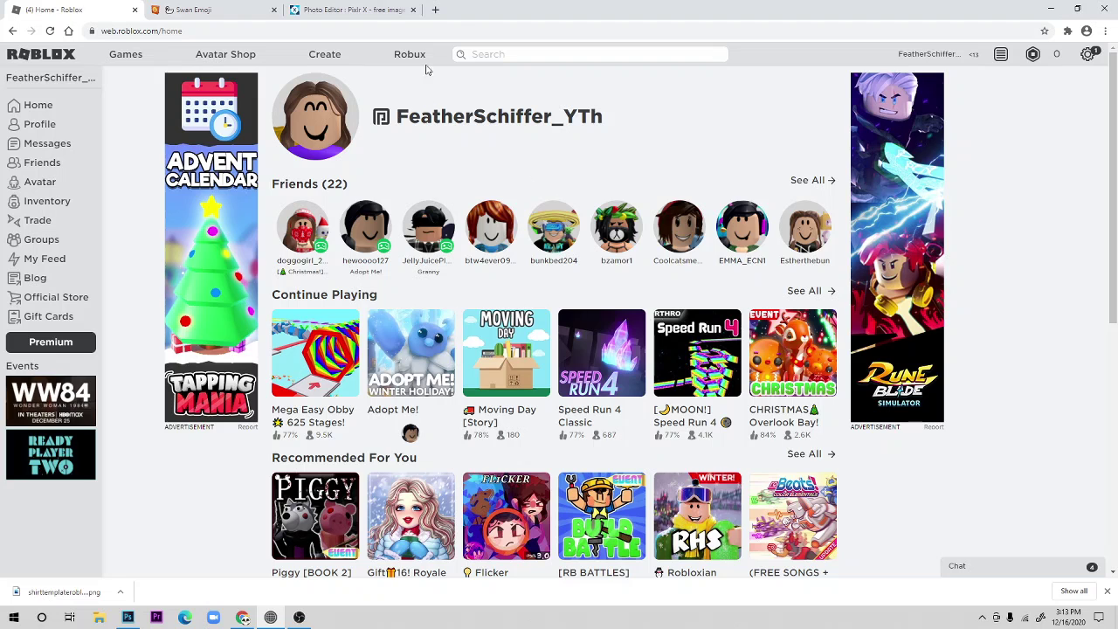
# Step: Search Google for "pants roblox template" in a new browser tab
pyautogui.click(435, 10)
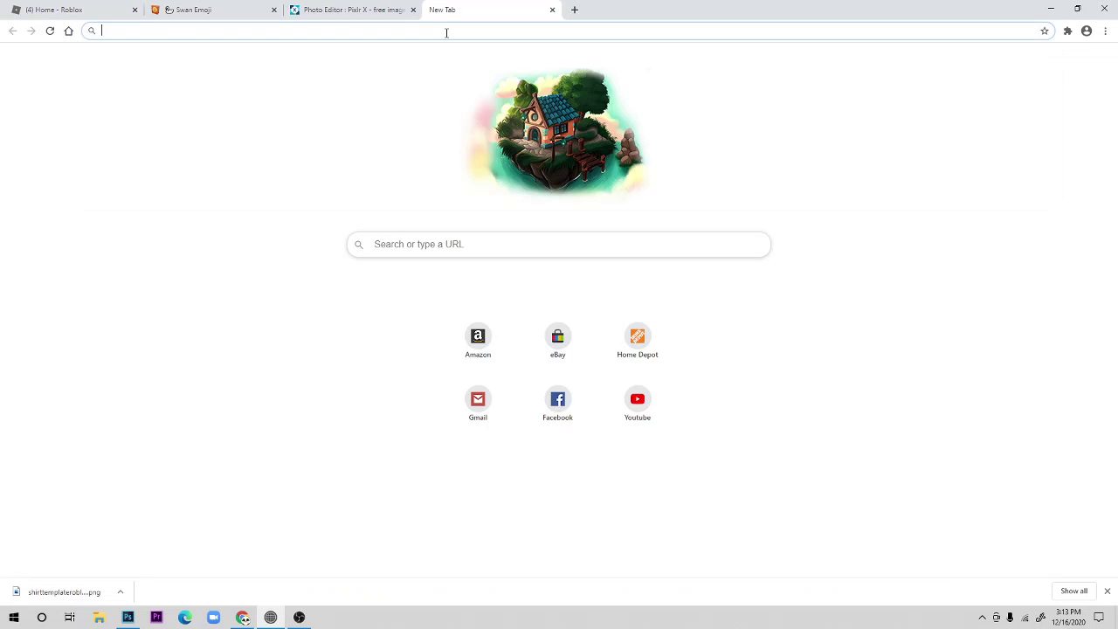
pyautogui.write('google')
pyautogui.press('Return')
pyautogui.write('pants roblox')
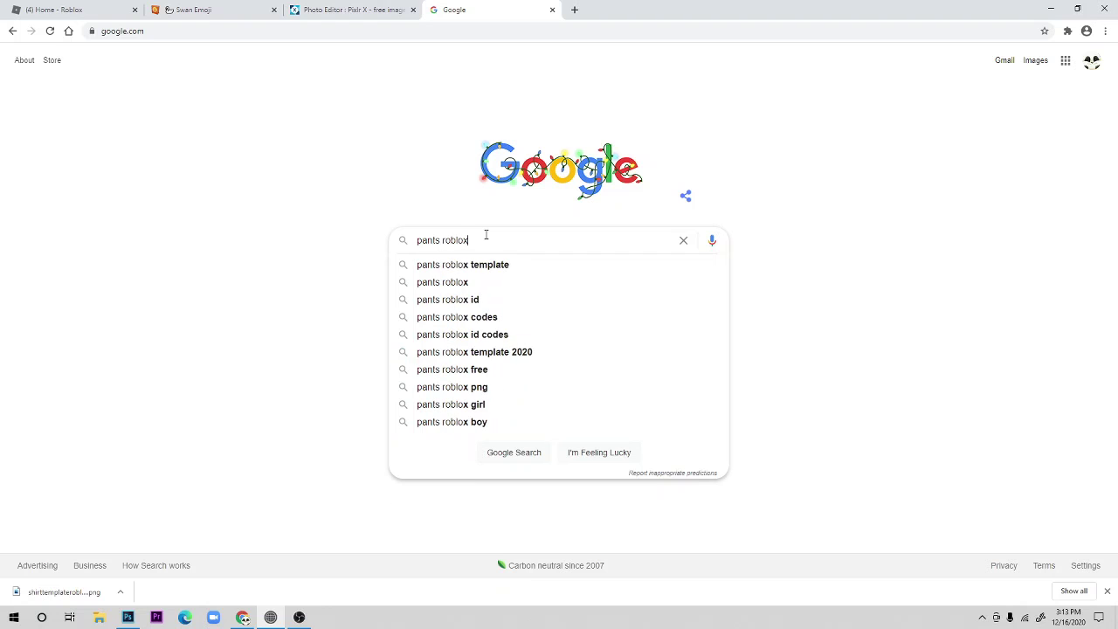
pyautogui.click(499, 264)
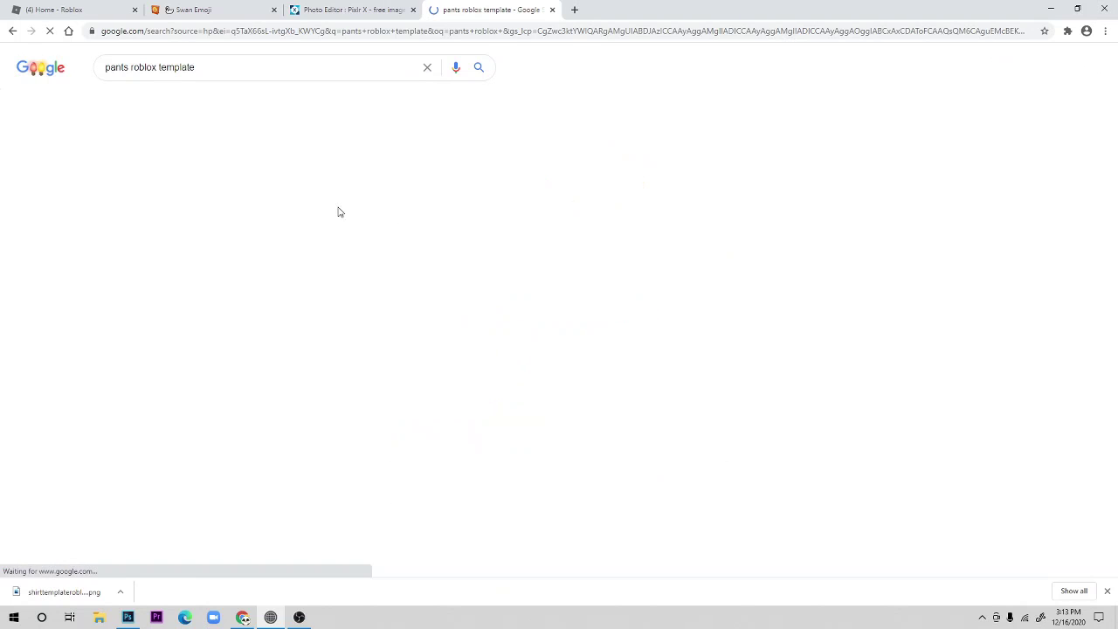
# Step: Compare the coloured Making Avatar Clothing template with the transparent R15 pants template in the image results
pyautogui.click(158, 246)
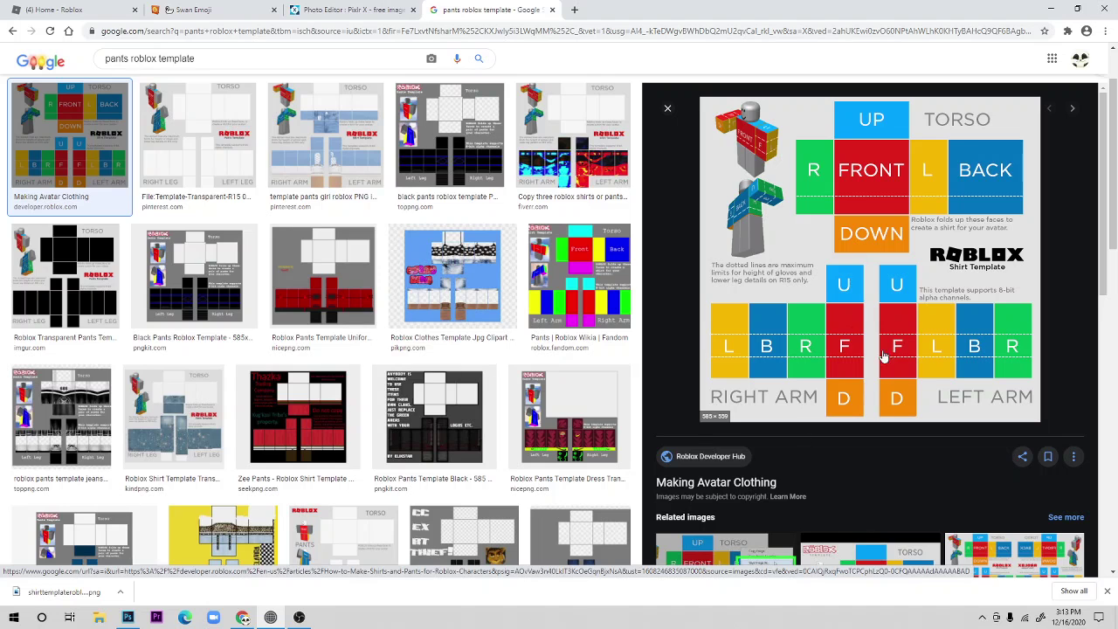
pyautogui.click(668, 108)
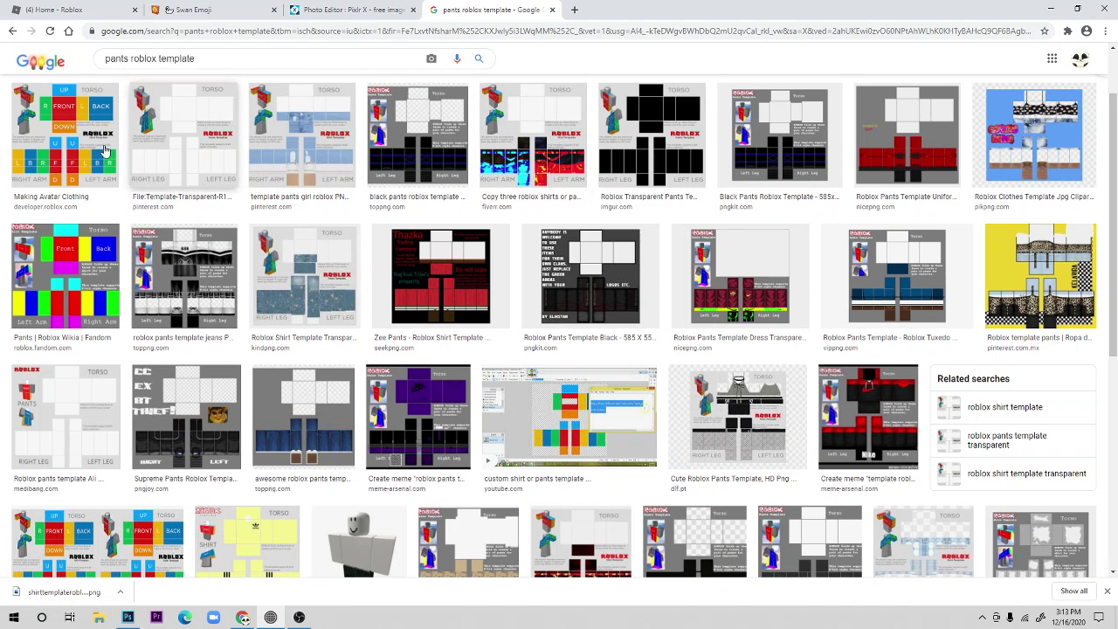
pyautogui.click(158, 161)
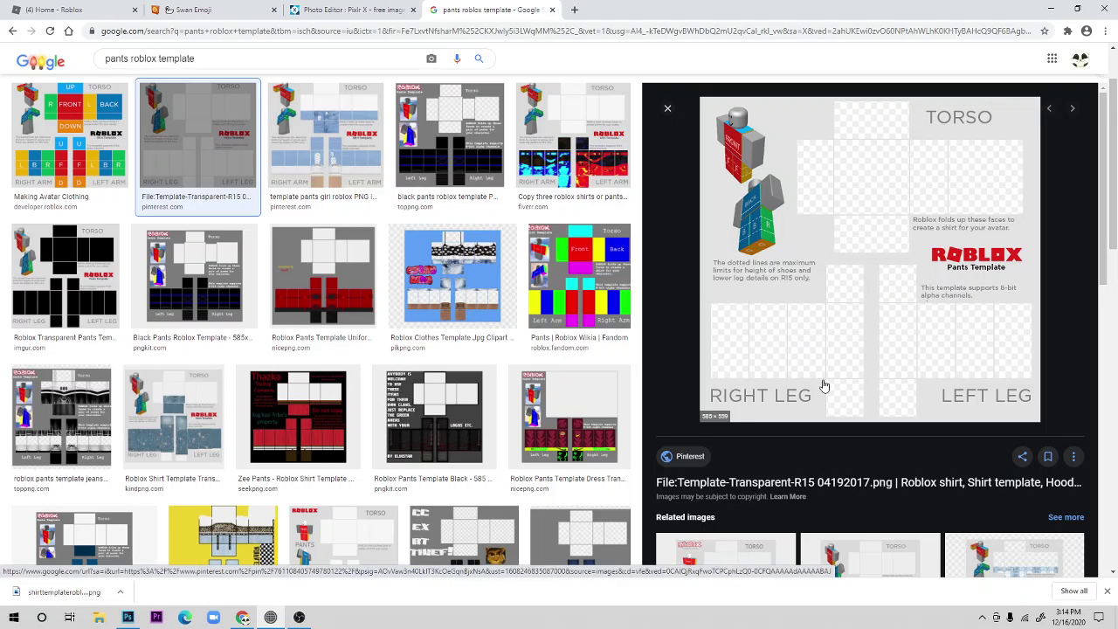
pyautogui.click(55, 140)
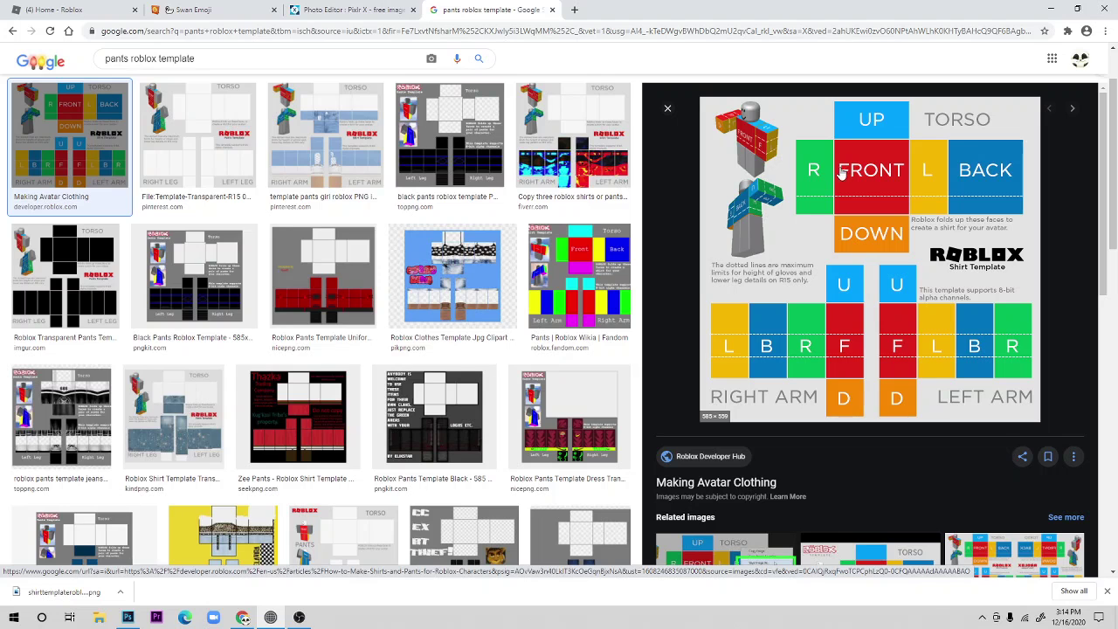
# Step: Switch to Roblox and search the Avatar Shop for crop top
pyautogui.click(113, 10)
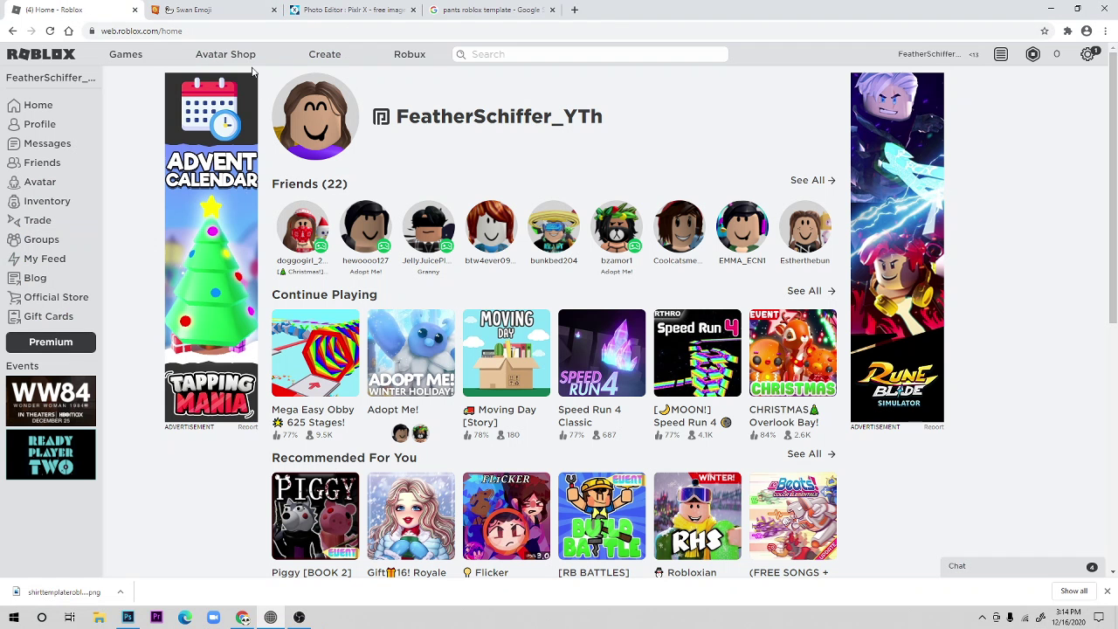
pyautogui.click(205, 54)
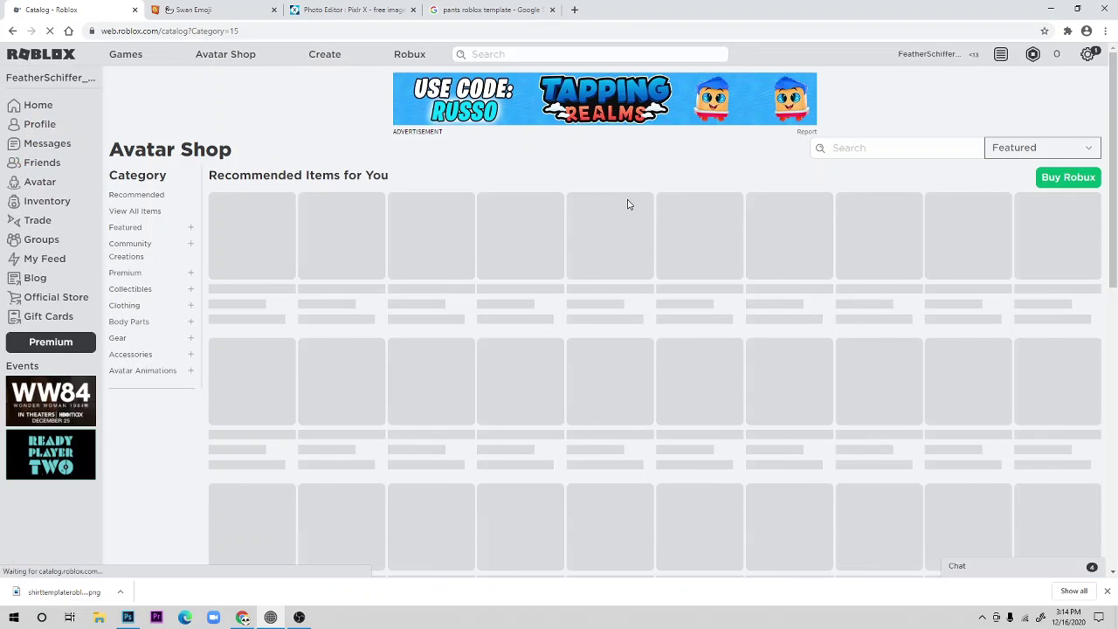
pyautogui.click(926, 151)
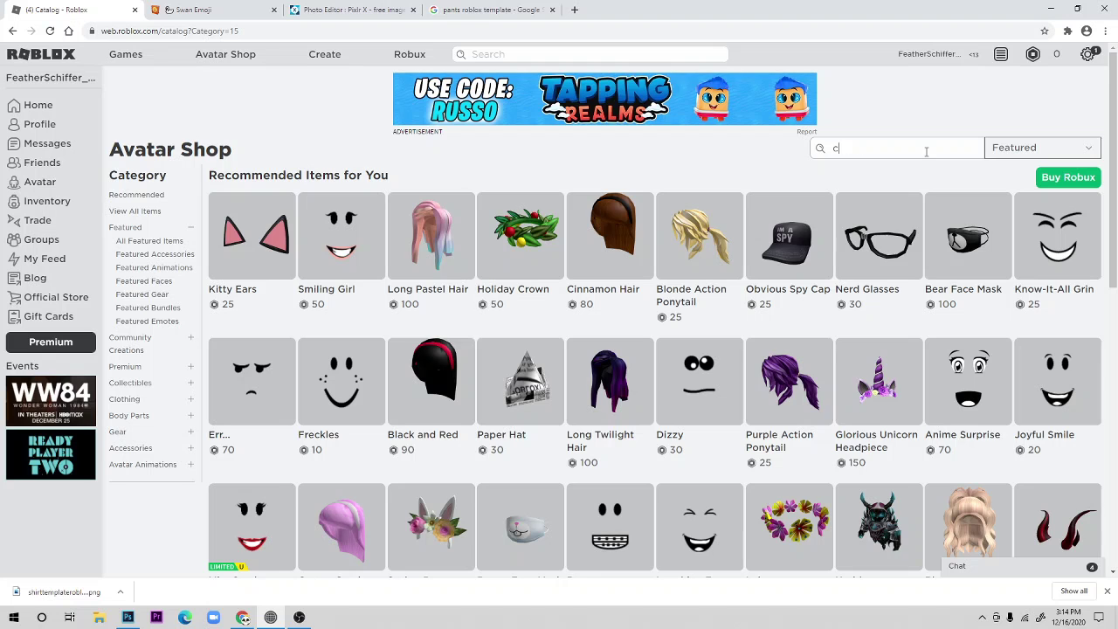
pyautogui.press('Return')
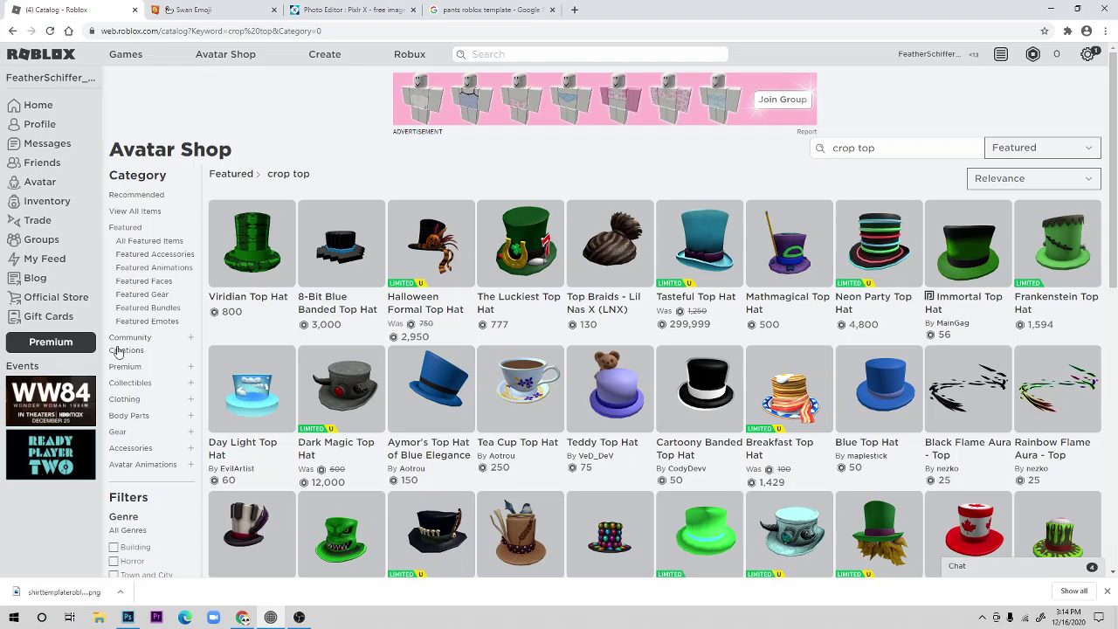
# Step: Browse the Avatar Shop's pants and view the Green Halter w Shorts & Gladiator Sandals and the orange striped polo w shorts and vans
pyautogui.click(125, 399)
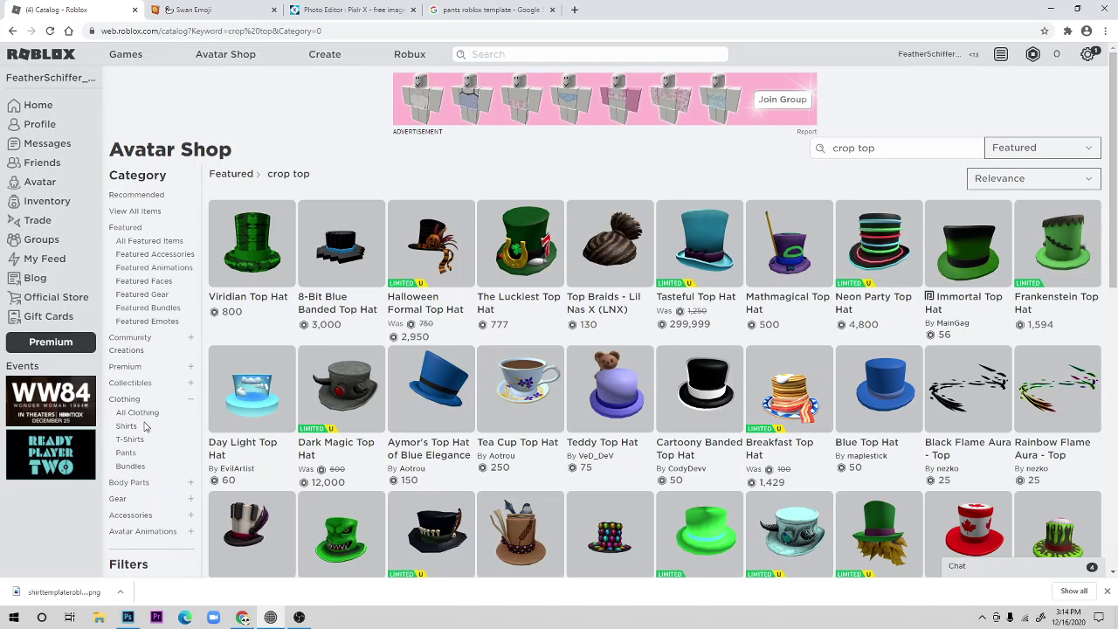
pyautogui.click(126, 453)
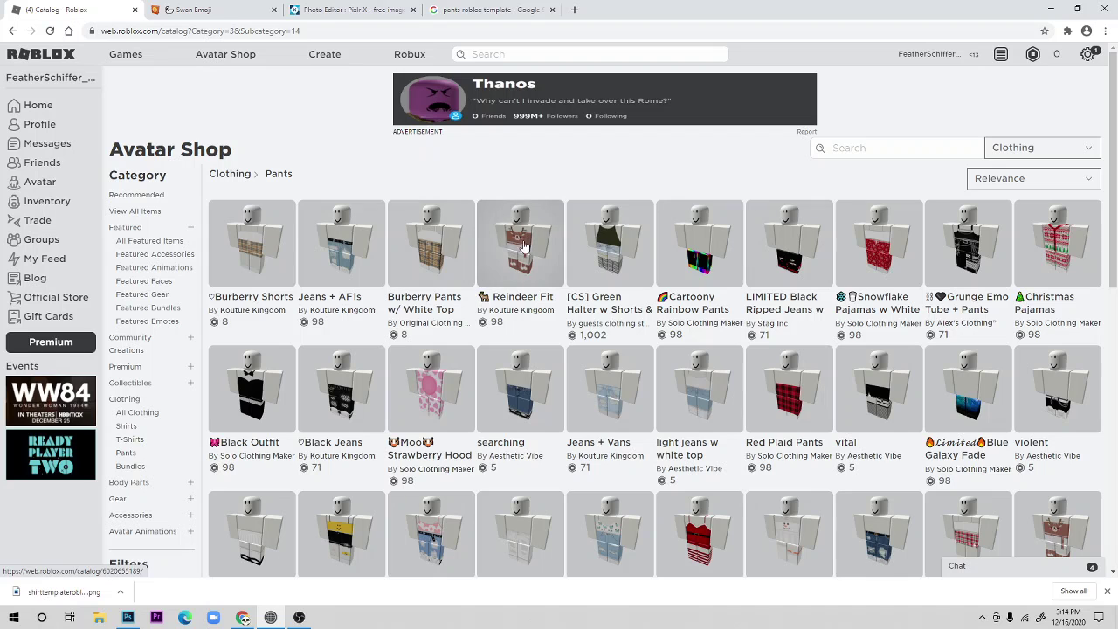
pyautogui.click(611, 258)
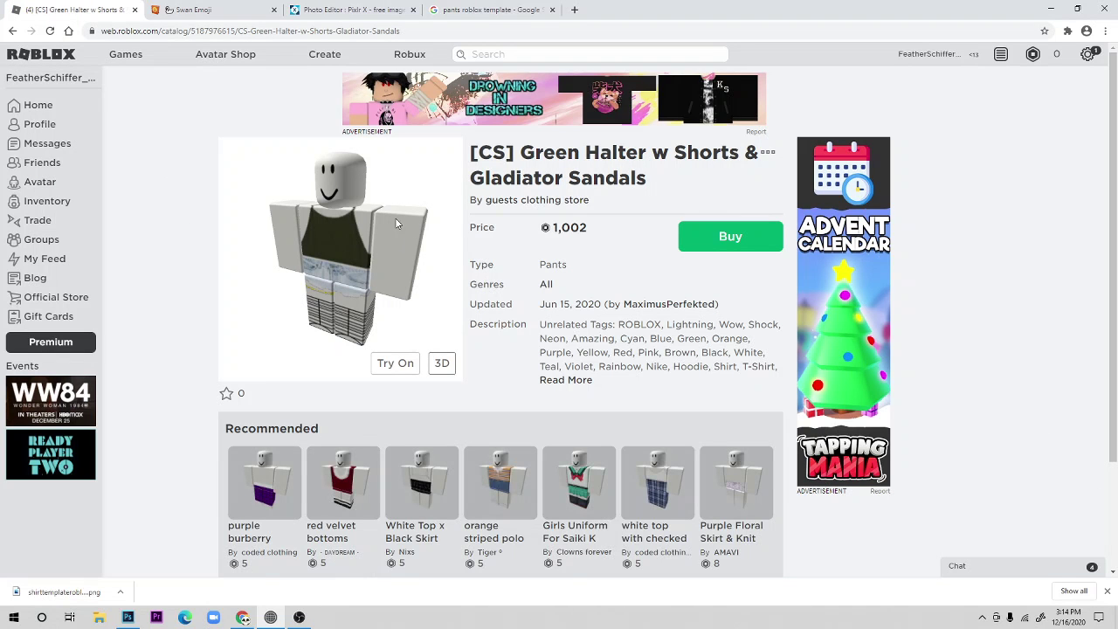
pyautogui.click(499, 482)
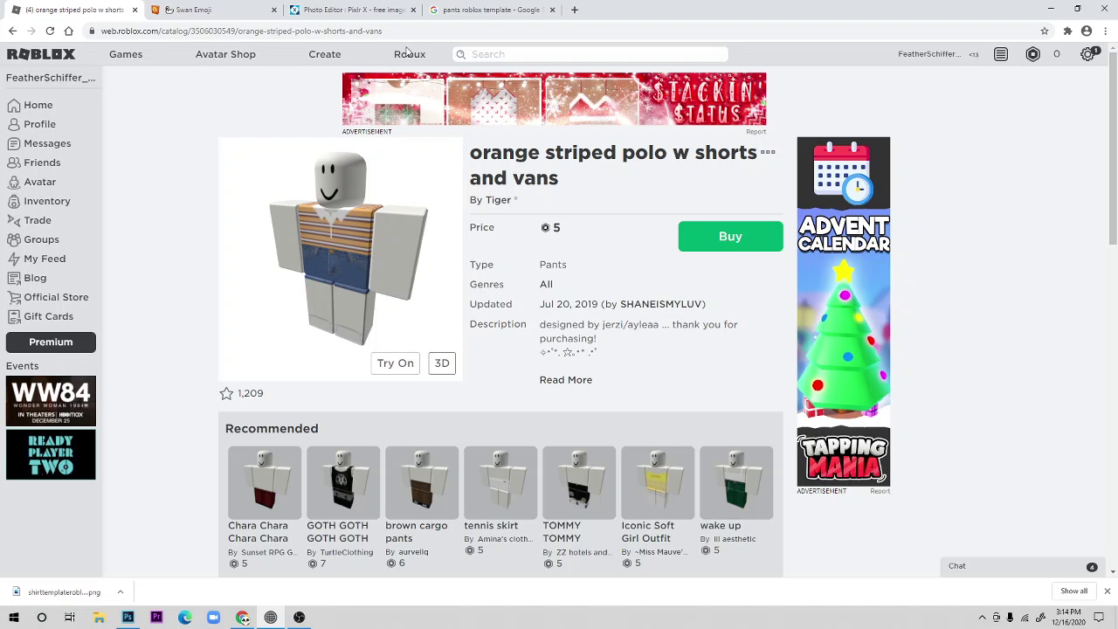
# Step: Return to Pixlr X and open the coloured shirttemplateroblox image from Downloads as a new document
pyautogui.click(349, 10)
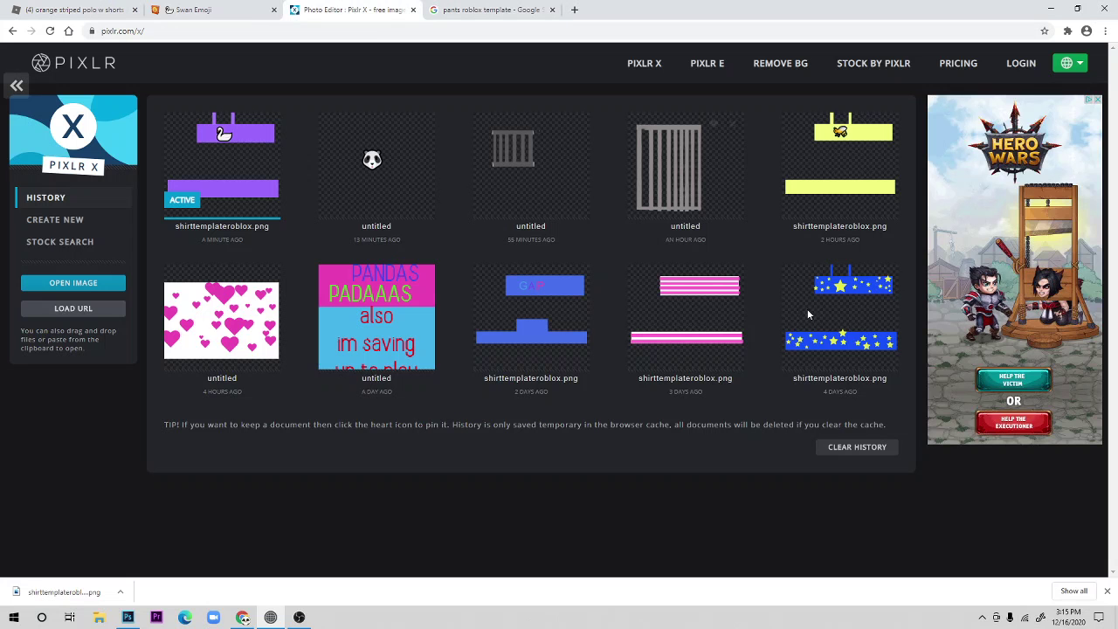
pyautogui.click(514, 9)
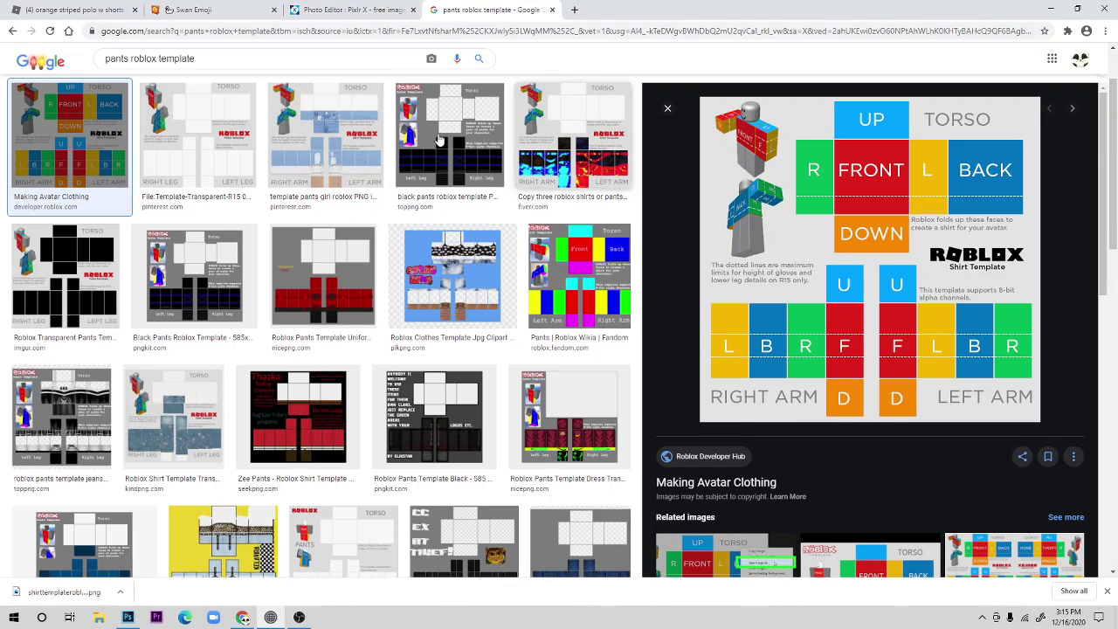
pyautogui.click(312, 10)
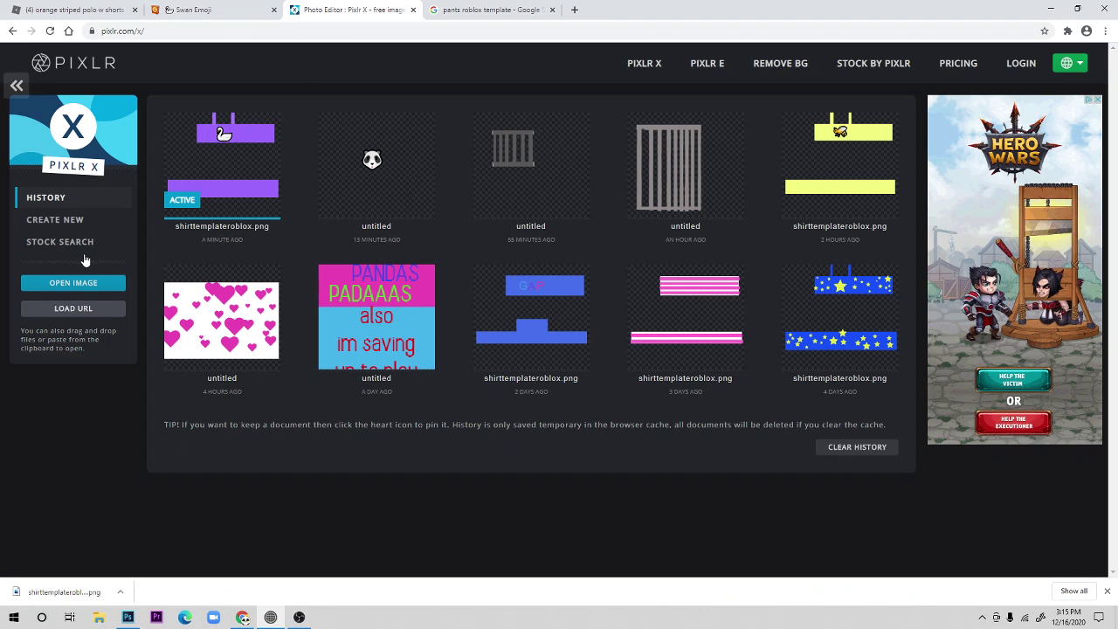
pyautogui.click(80, 284)
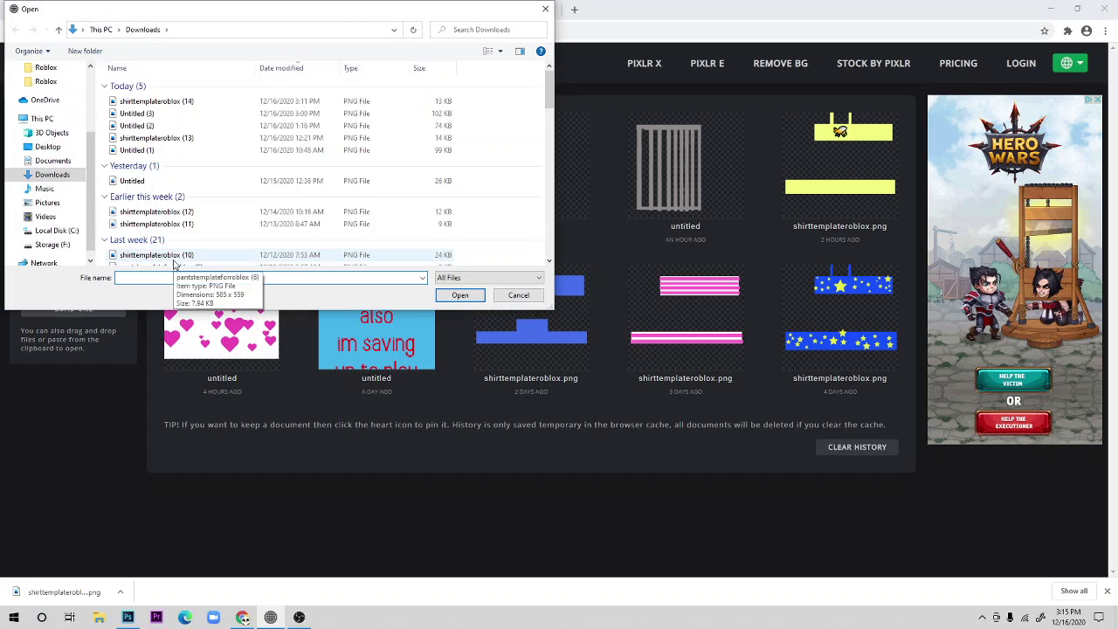
pyautogui.scroll(-5, 183, 192)
pyautogui.scroll(-2, 200, 184)
pyautogui.click(210, 204)
pyautogui.click(459, 294)
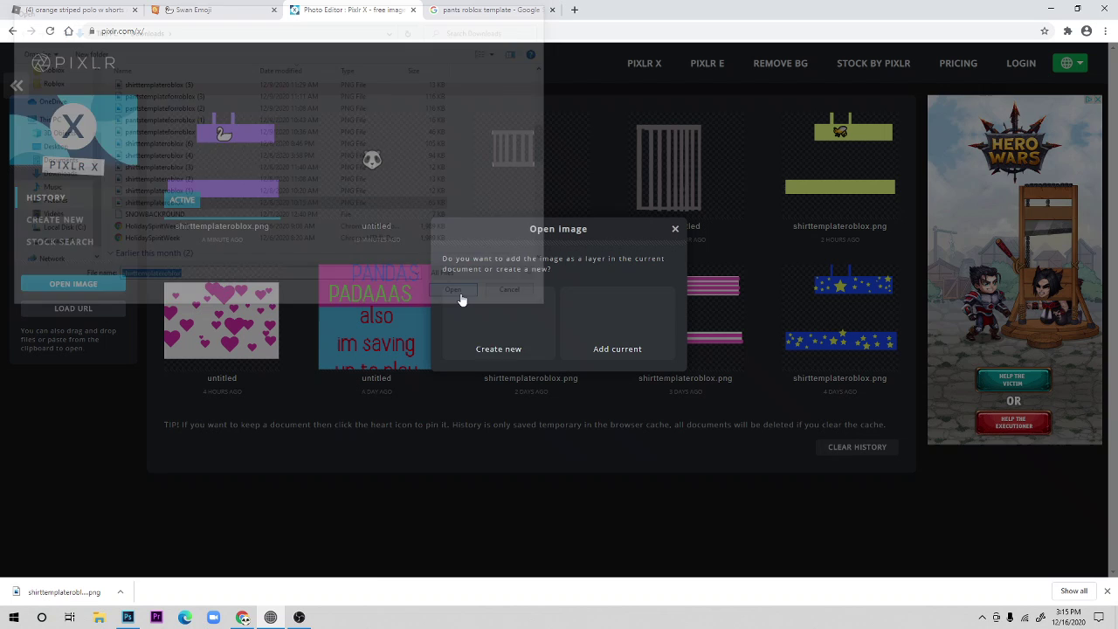
pyautogui.click(515, 316)
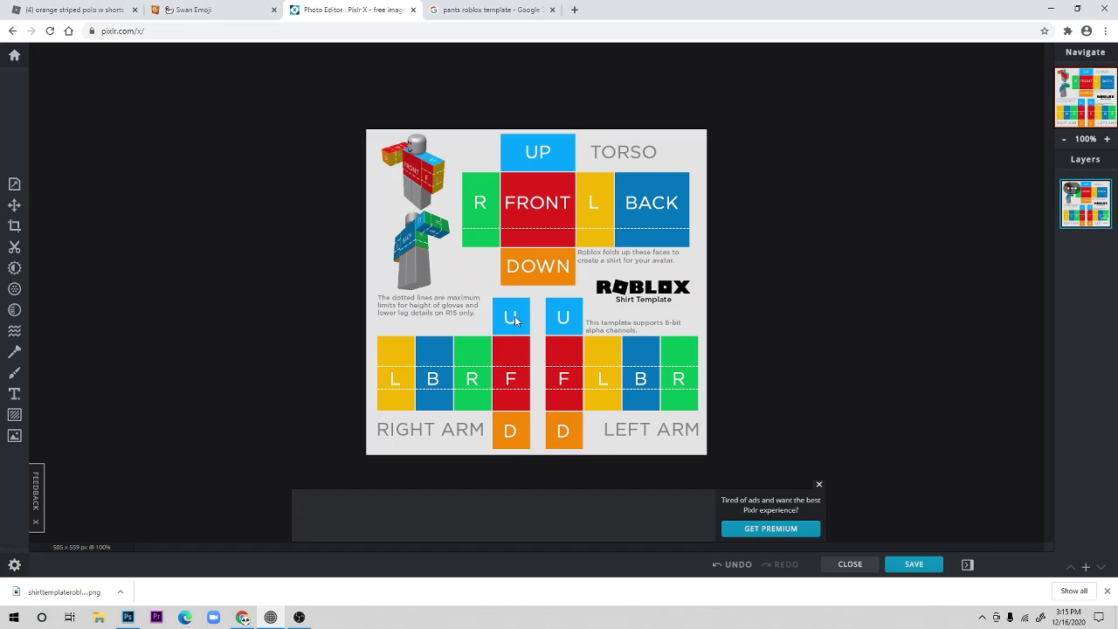
# Step: Try a narrow white filled rectangle along the outer edge of the right arm's L panel, and undo it
pyautogui.click(14, 374)
pyautogui.click(147, 122)
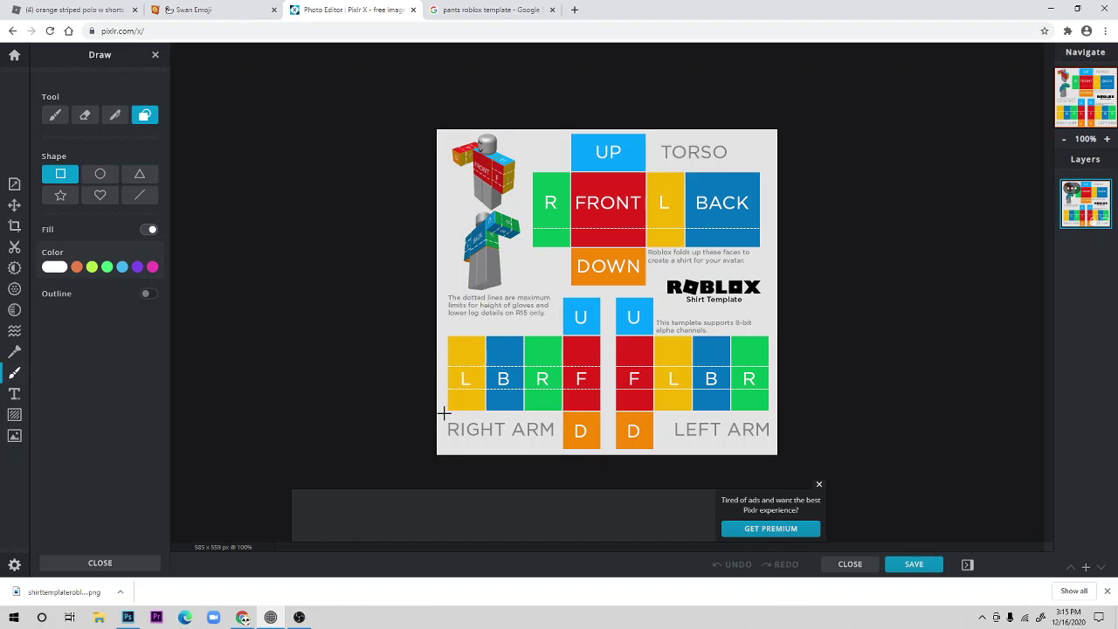
pyautogui.moveTo(445, 412); pyautogui.dragTo(455, 352)
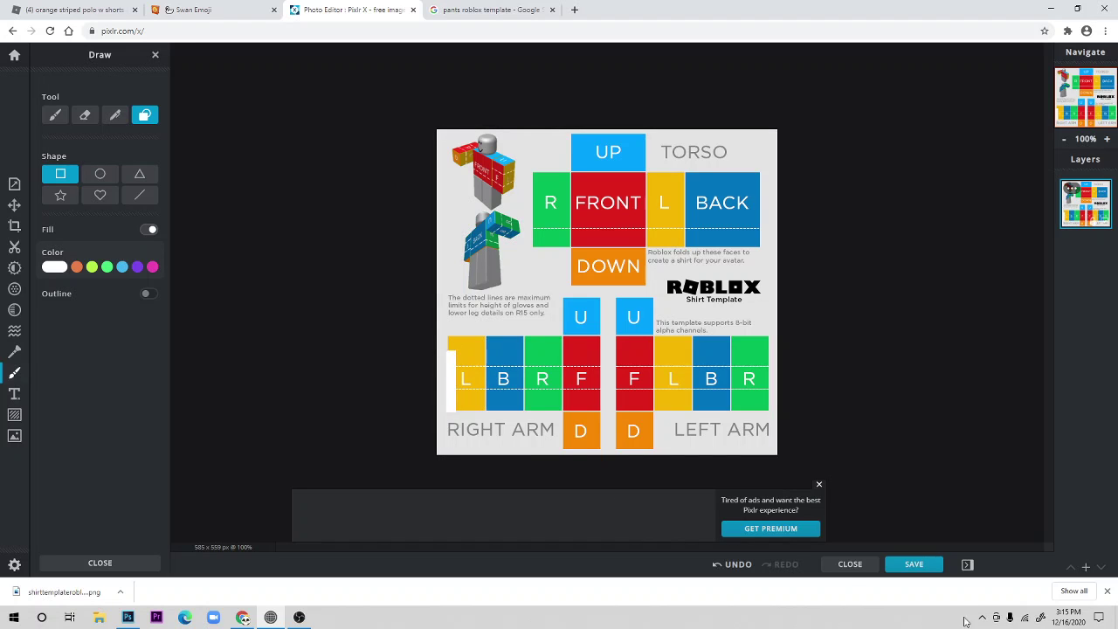
pyautogui.click(748, 565)
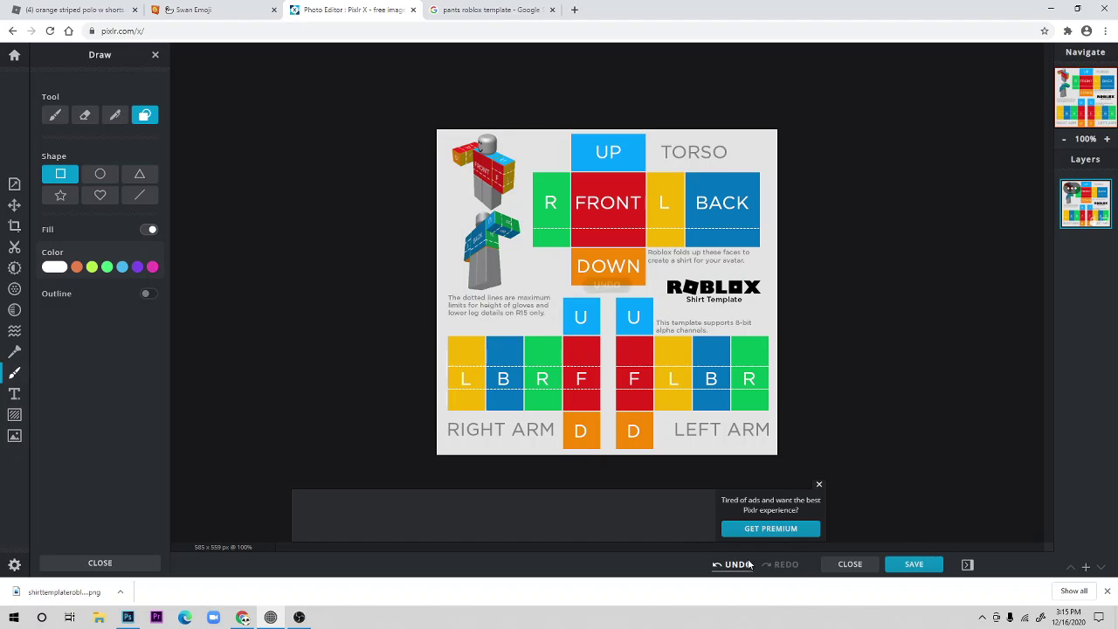